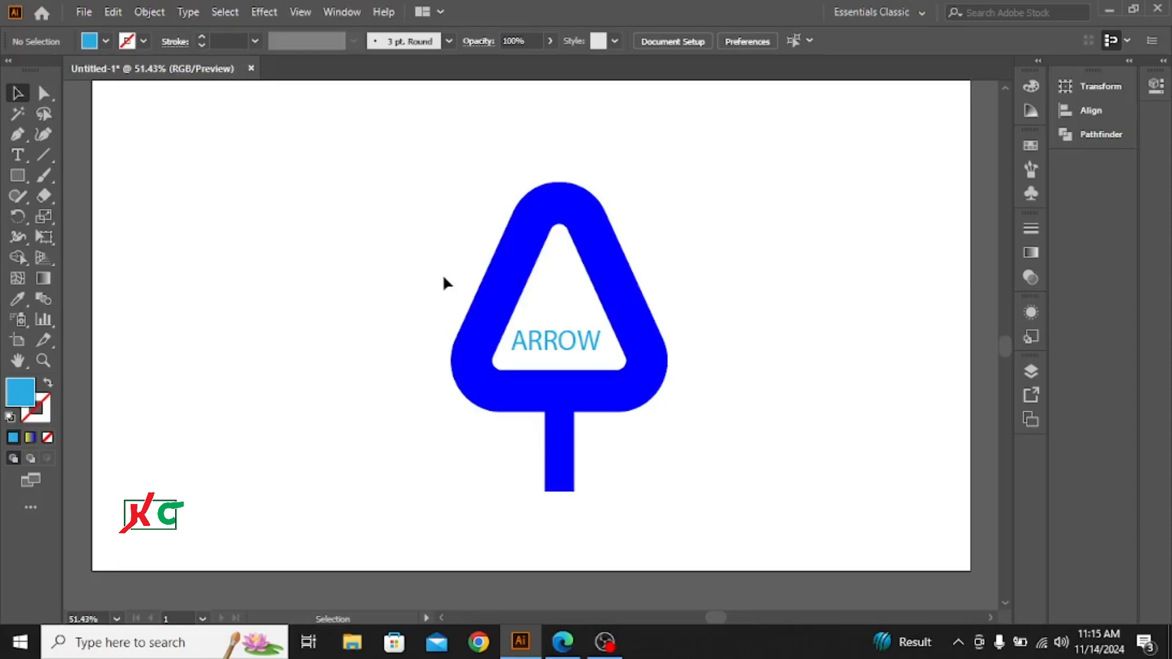
Scale the finished ARROW sign with its text down to about half size and park it in the artboard's upper-left corner.
left_click_drag(456, 222, 696, 467)
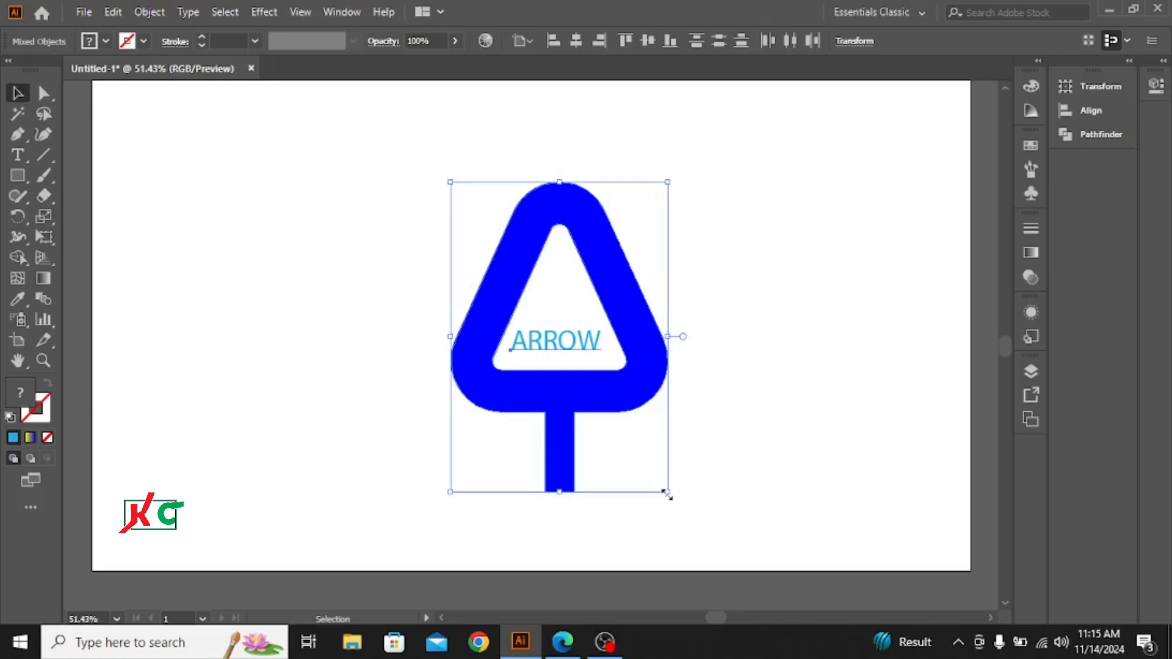
left_click_drag(667, 492, 614, 435)
left_click_drag(546, 300, 141, 122)
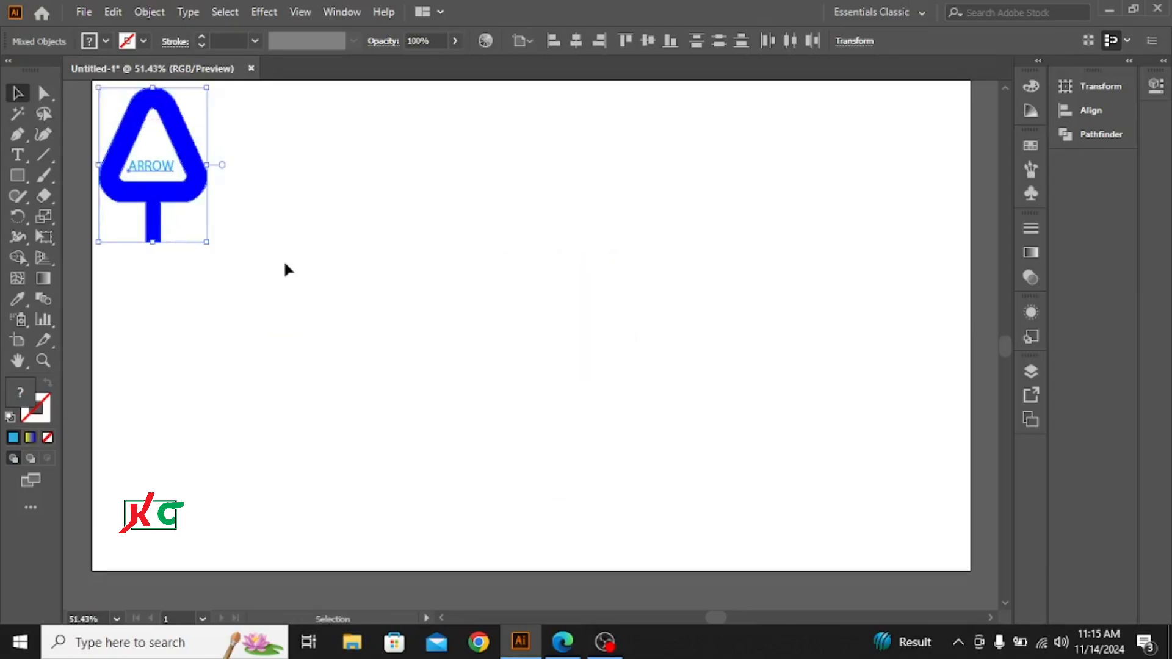
left_click(310, 250)
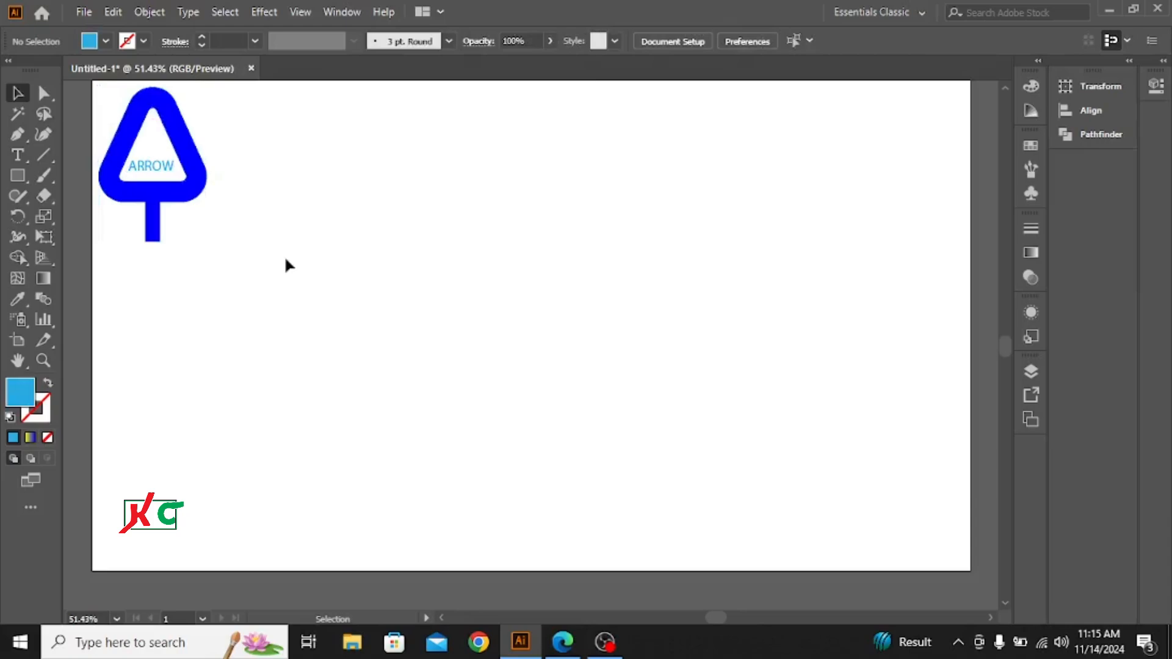
Create a star near the artboard's centre with radius 1 of 25 px, radius 2 of 50 px and 3 points.
left_click(18, 177)
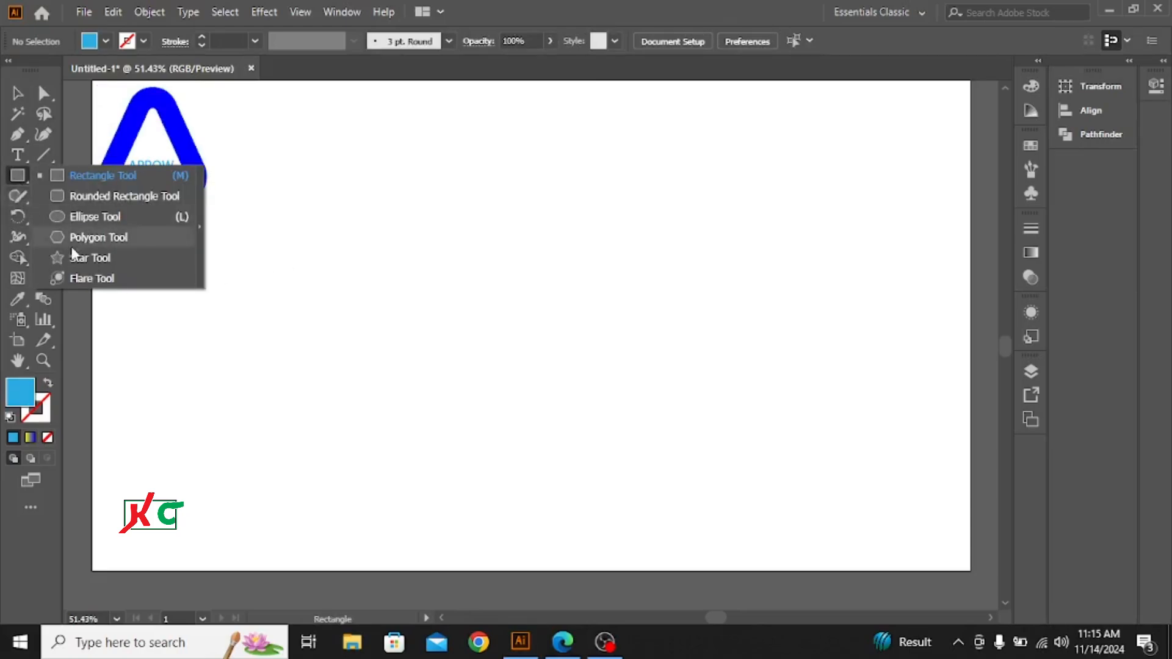
left_click(93, 257)
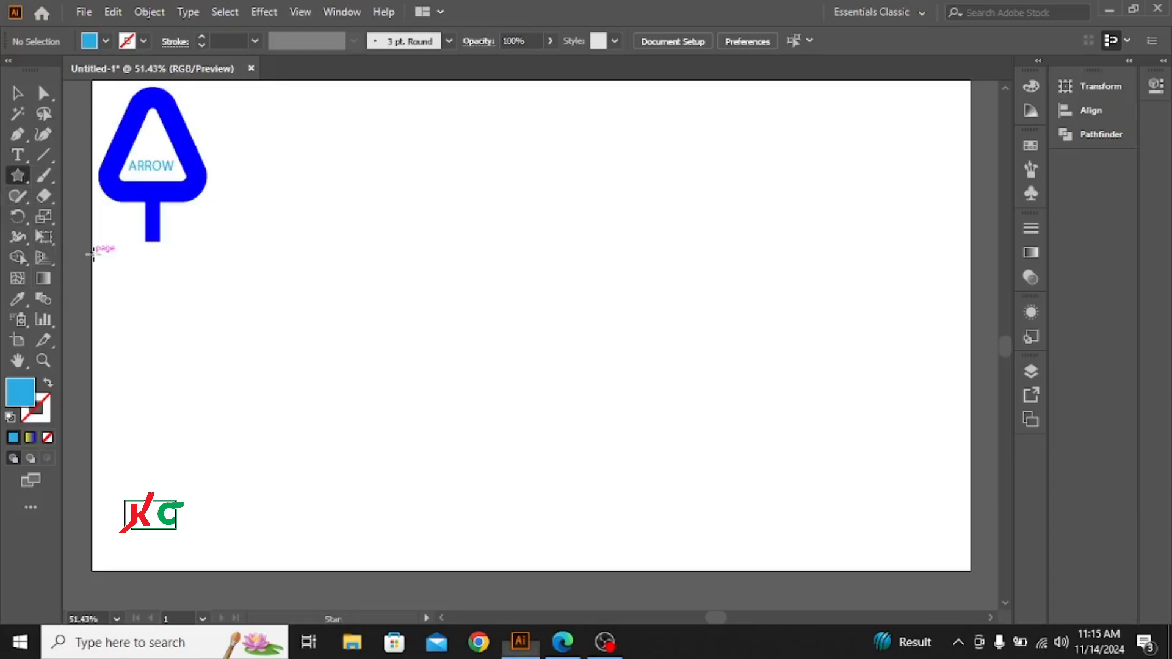
left_click(486, 300)
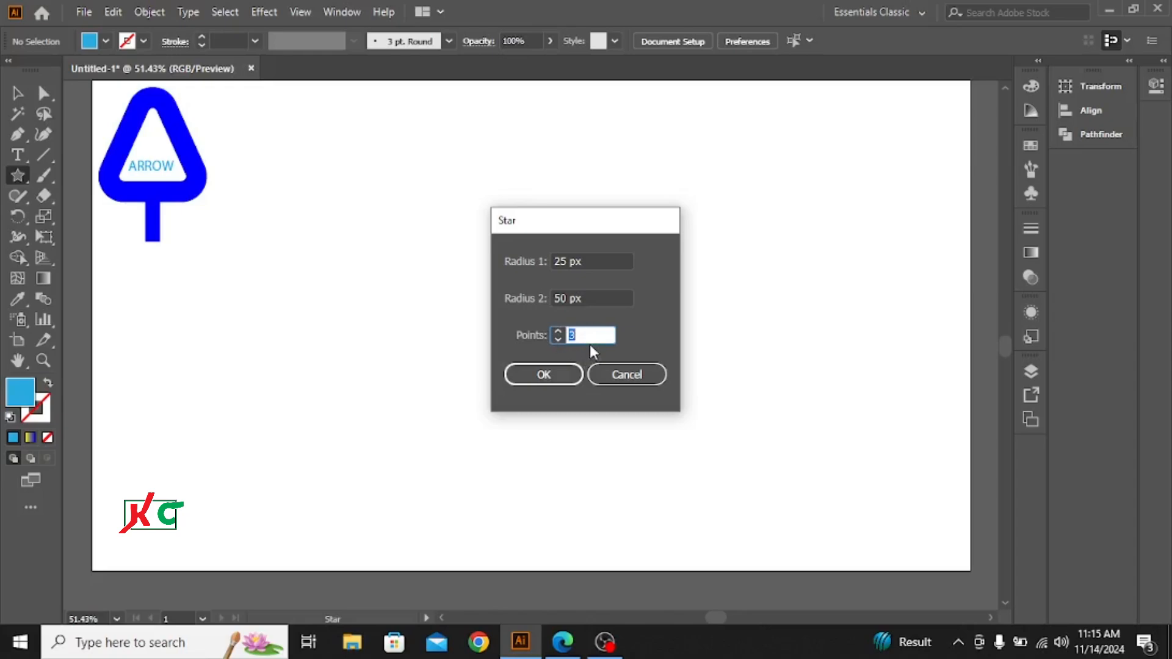
left_click(557, 374)
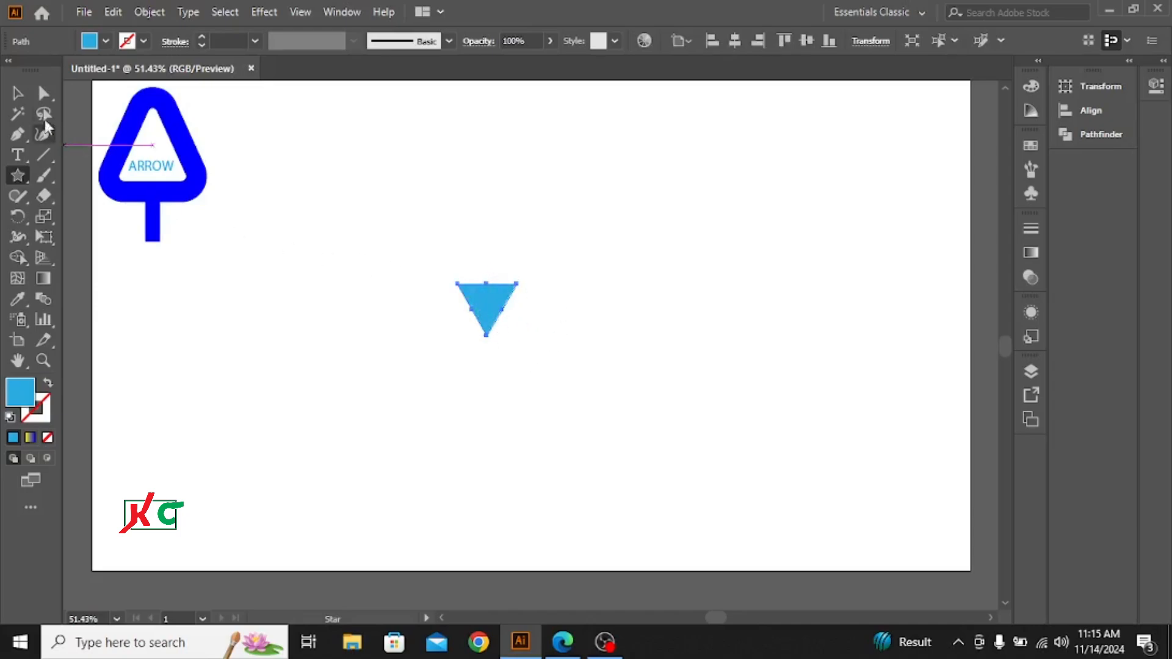
Rotate the blue triangle so it points upward and enlarge it proportionally to over half the artboard's height.
left_click(17, 93)
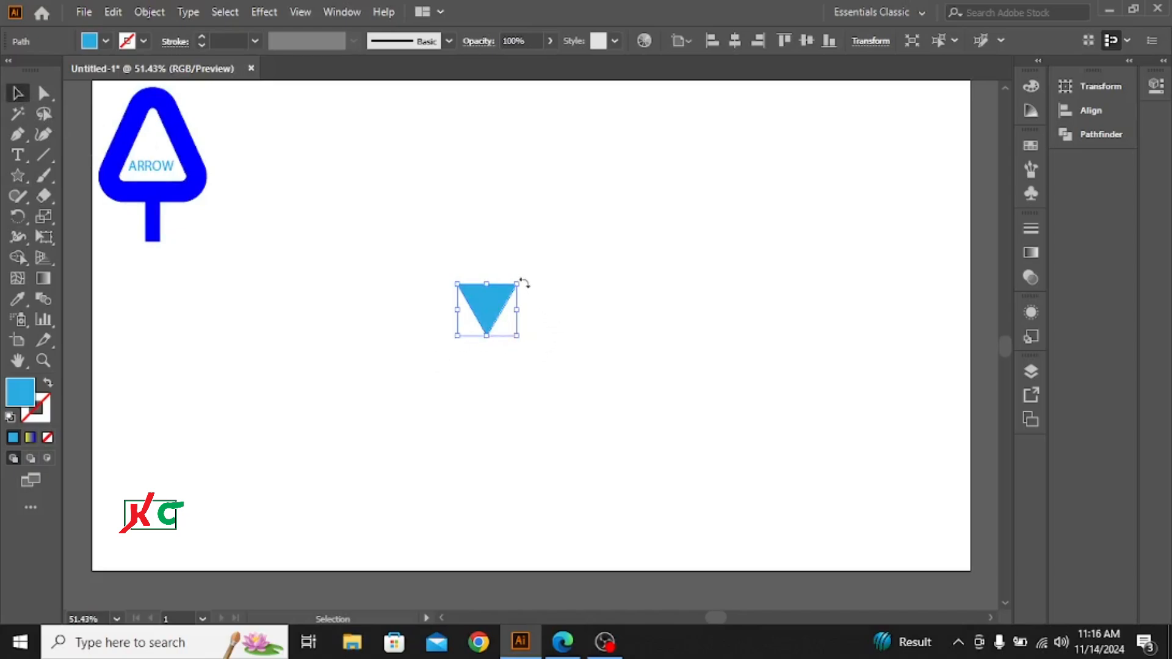
left_click_drag(523, 281, 438, 333)
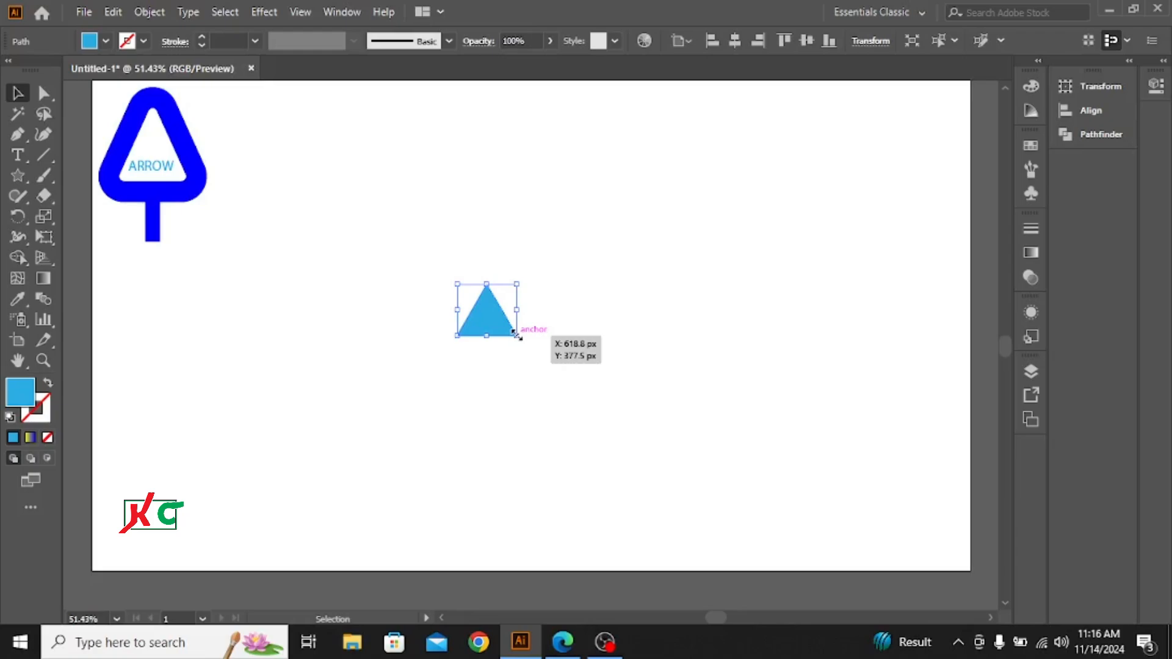
left_click_drag(516, 336, 653, 456)
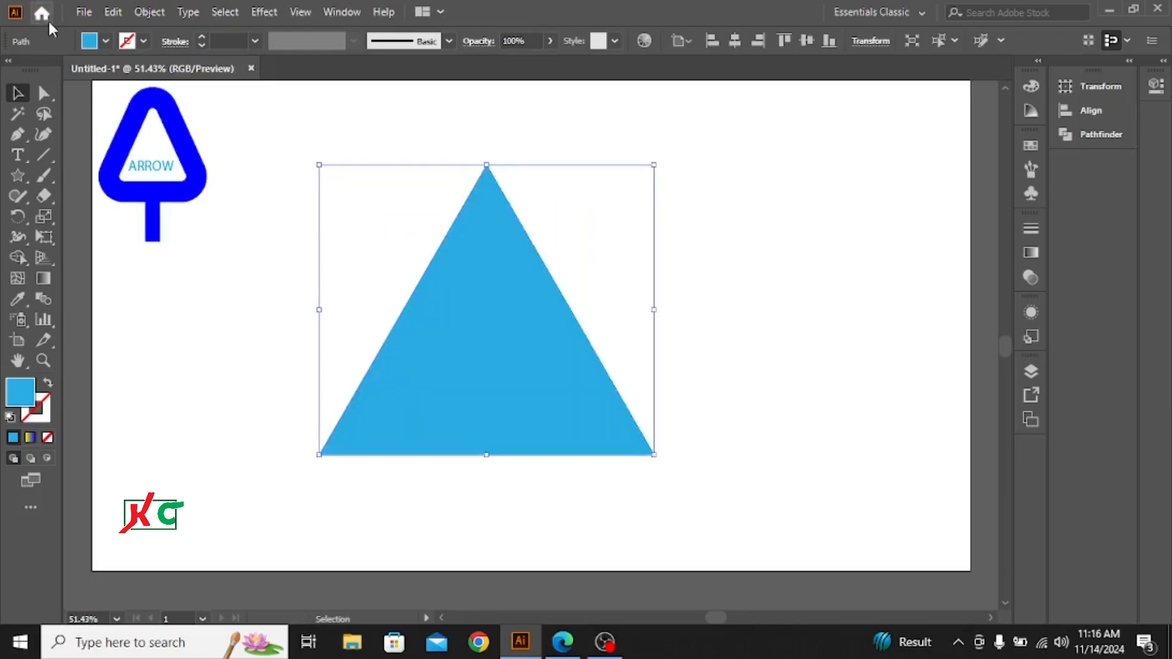
Set the triangle's fill to None and its stroke colour to black.
left_click(106, 40)
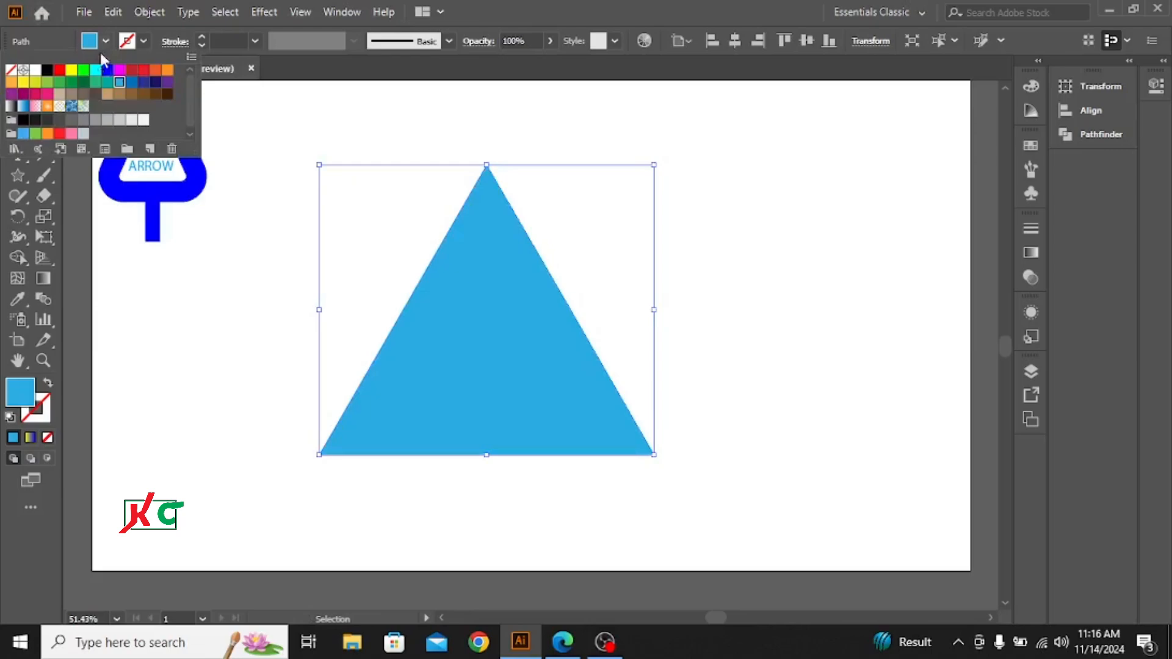
left_click(11, 71)
left_click(11, 71)
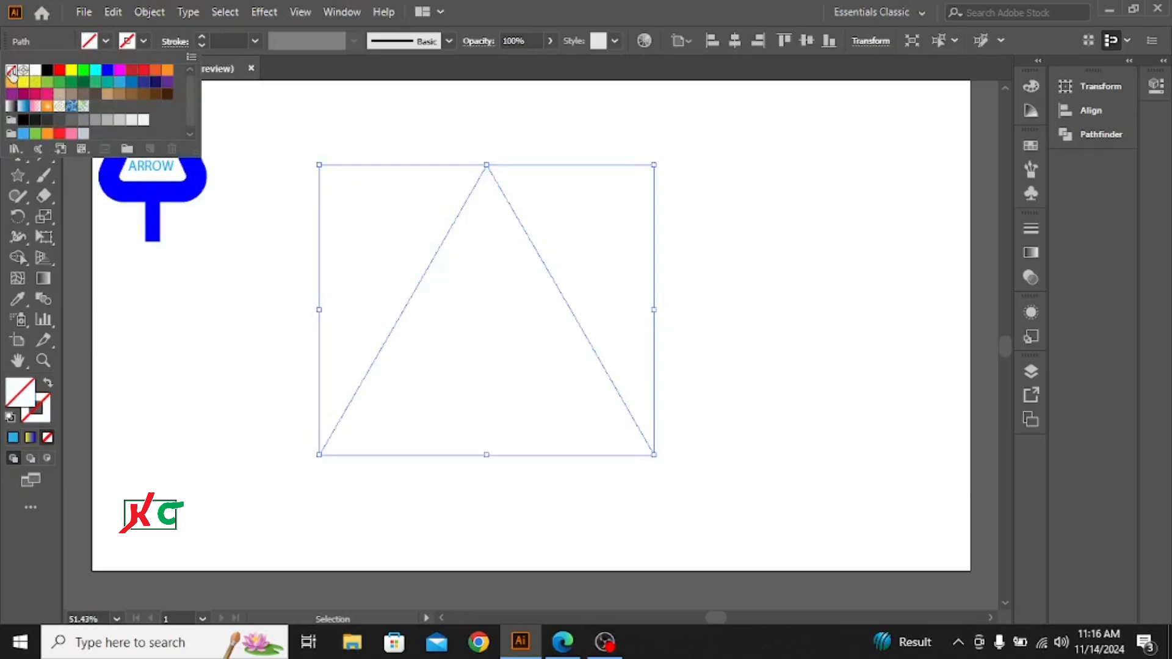
left_click(144, 42)
left_click(144, 42)
left_click(47, 71)
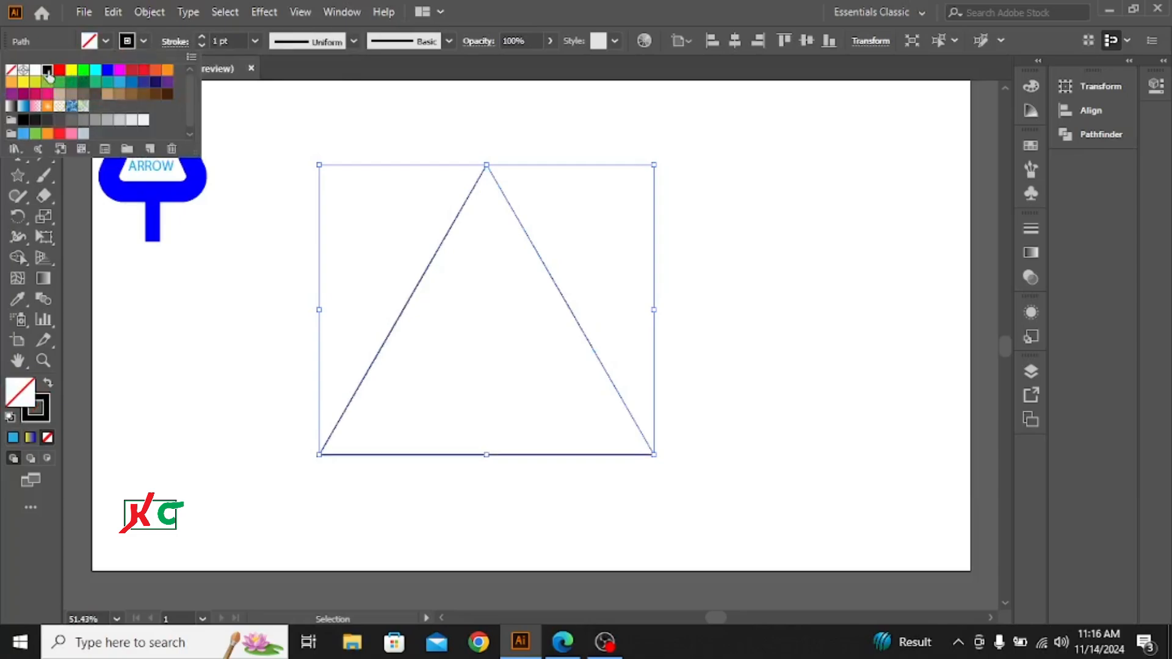
Increase the triangle's stroke weight to 45 pt.
left_click(201, 37)
left_click(202, 36)
left_click_drag(201, 37, 201, 37)
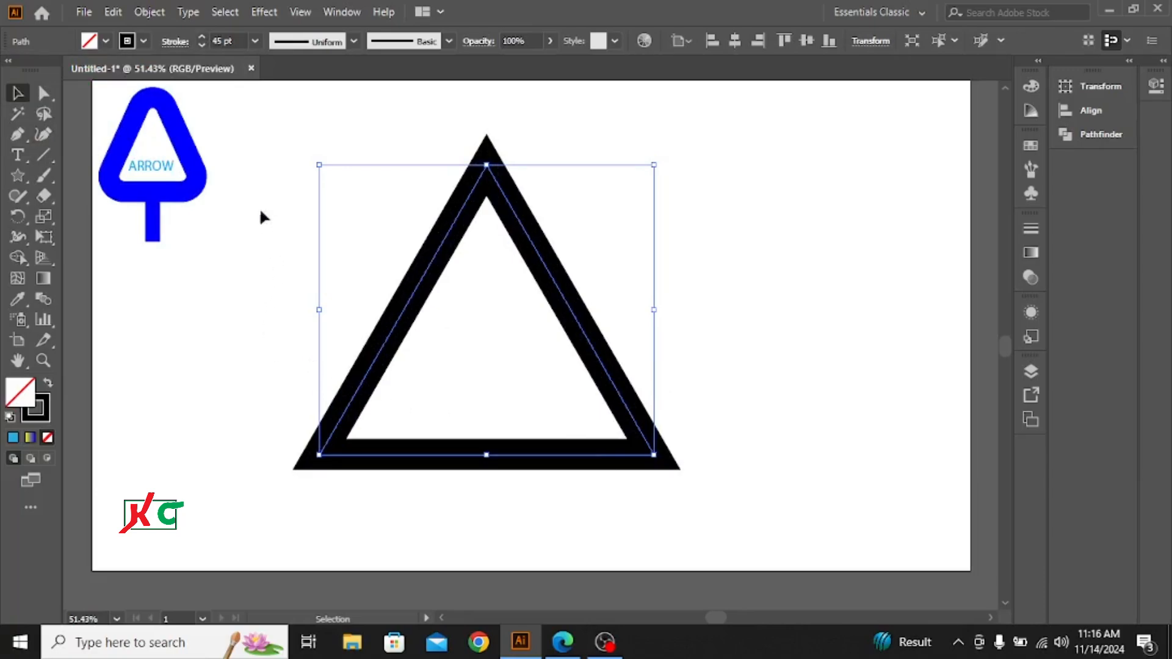
Try to expand the triangle's fill and stroke and round all corners of the expanded shape to about 46 px.
left_click(149, 12)
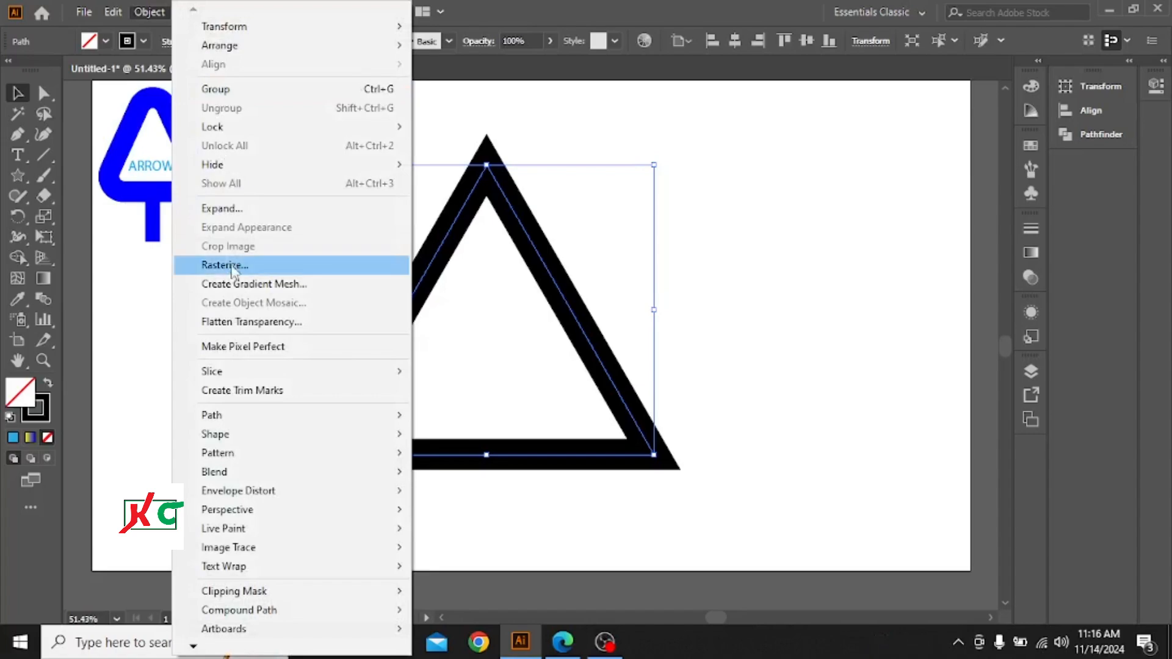
left_click(227, 209)
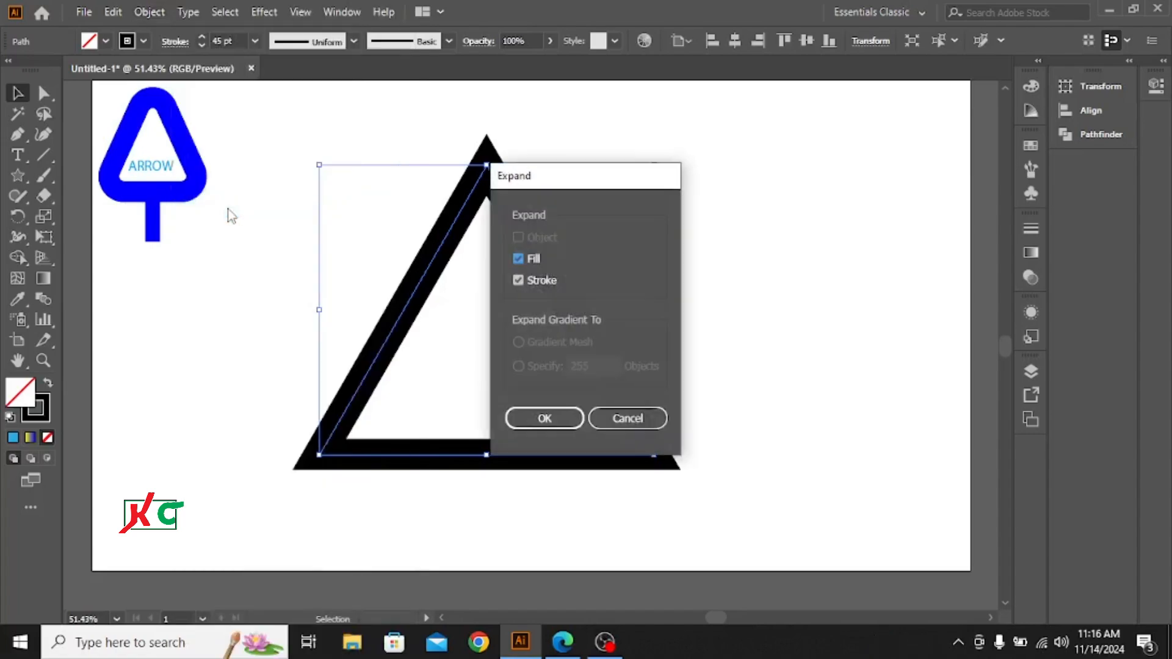
key("Return")
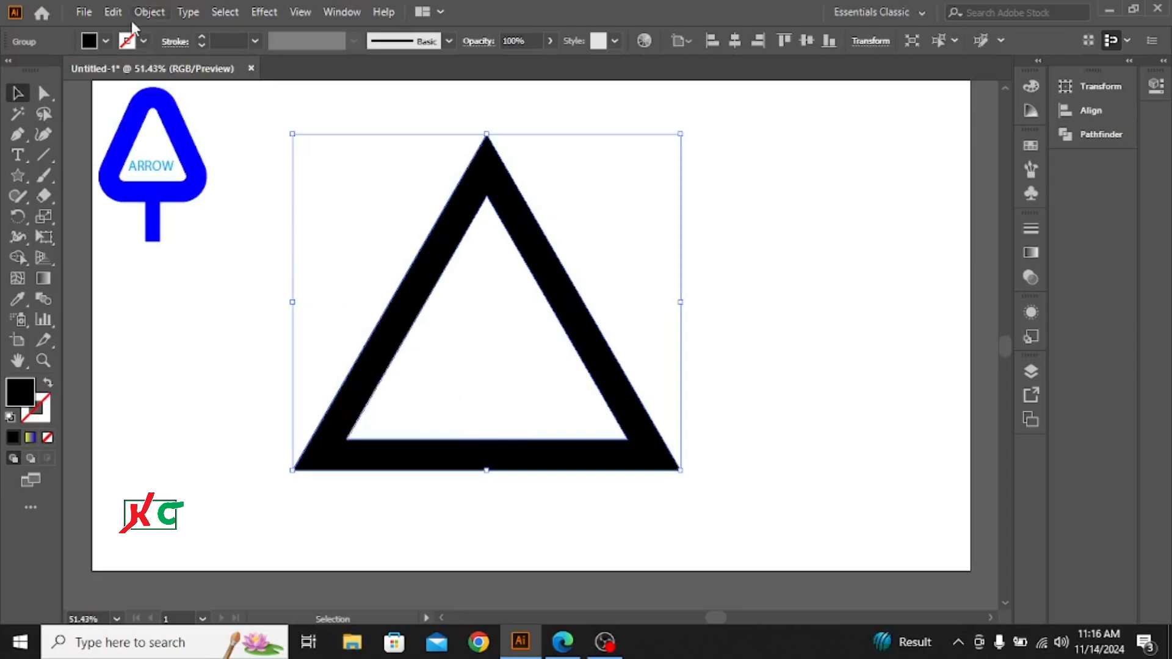
left_click(44, 93)
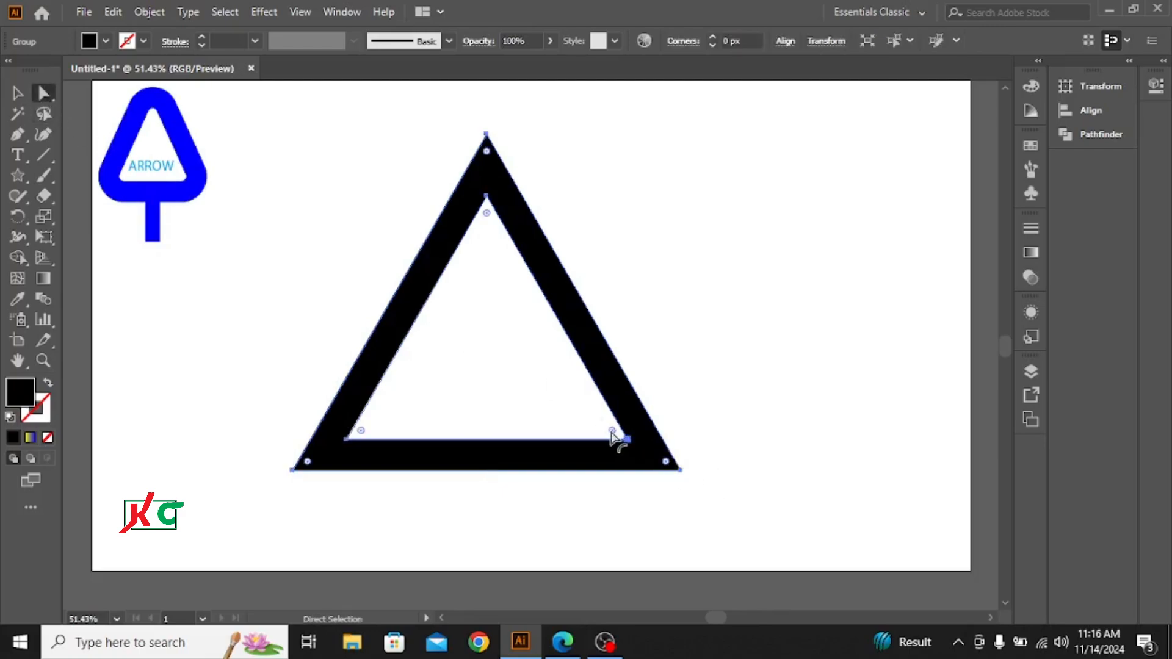
left_click_drag(614, 433, 576, 410)
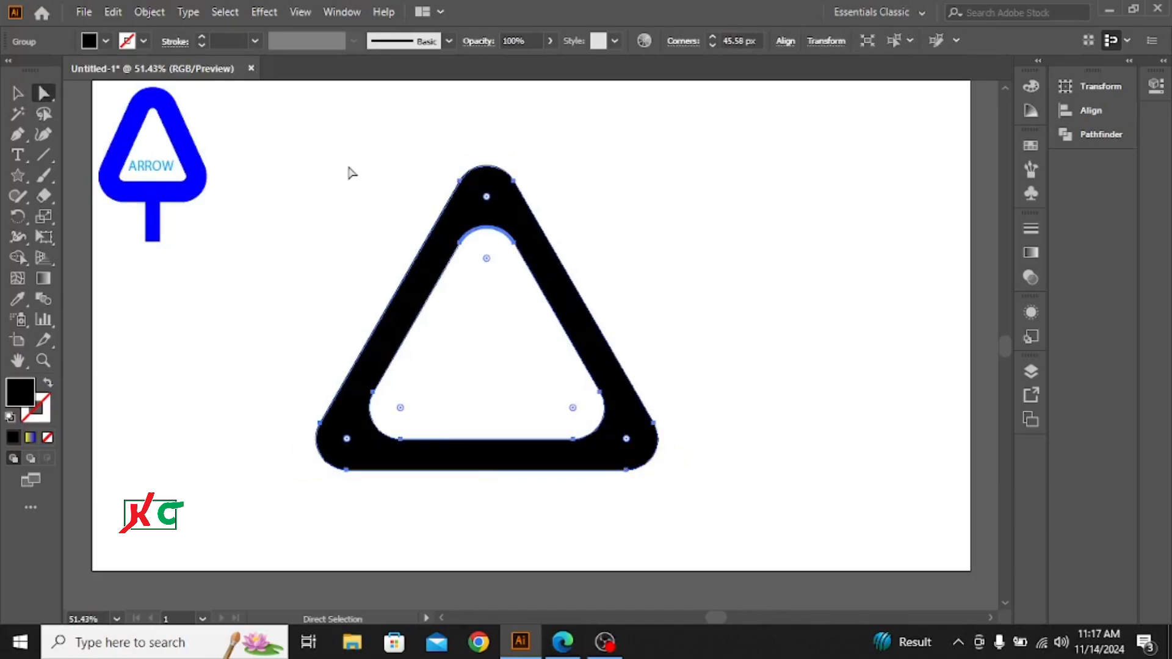
Undo the corner rounding, the expansion and the last stroke increases until the triangle's stroke weight is 43 pt.
key("ctrl+z")
key("ctrl+z")
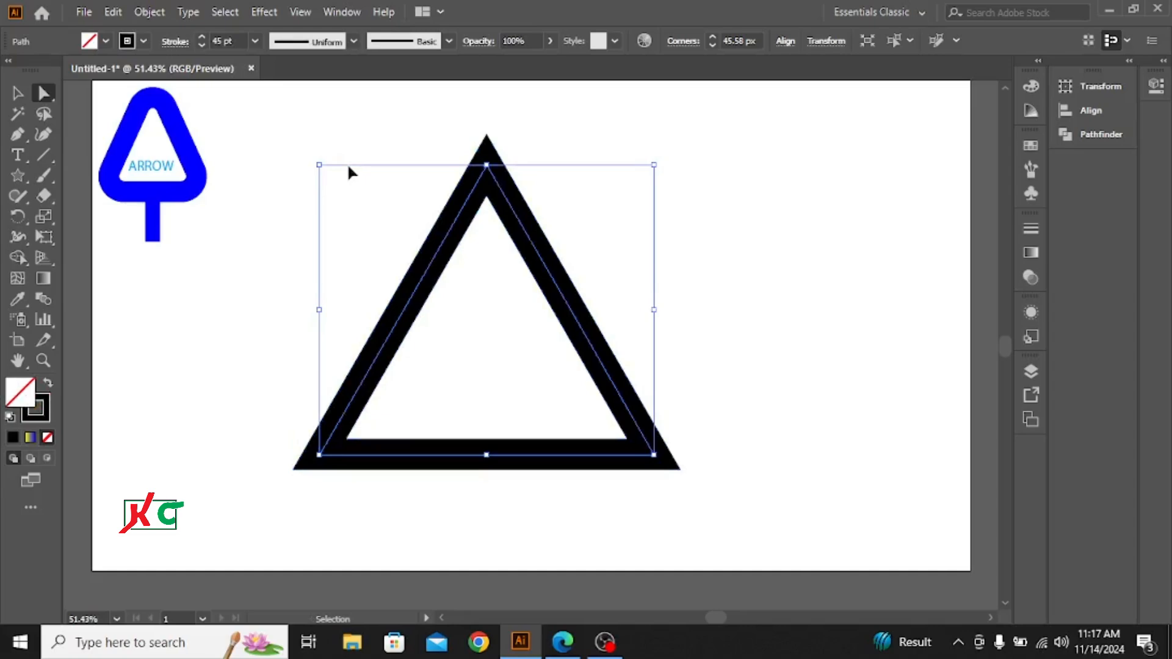
key("ctrl+z")
key("ctrl+z")
key("ctrl+z")
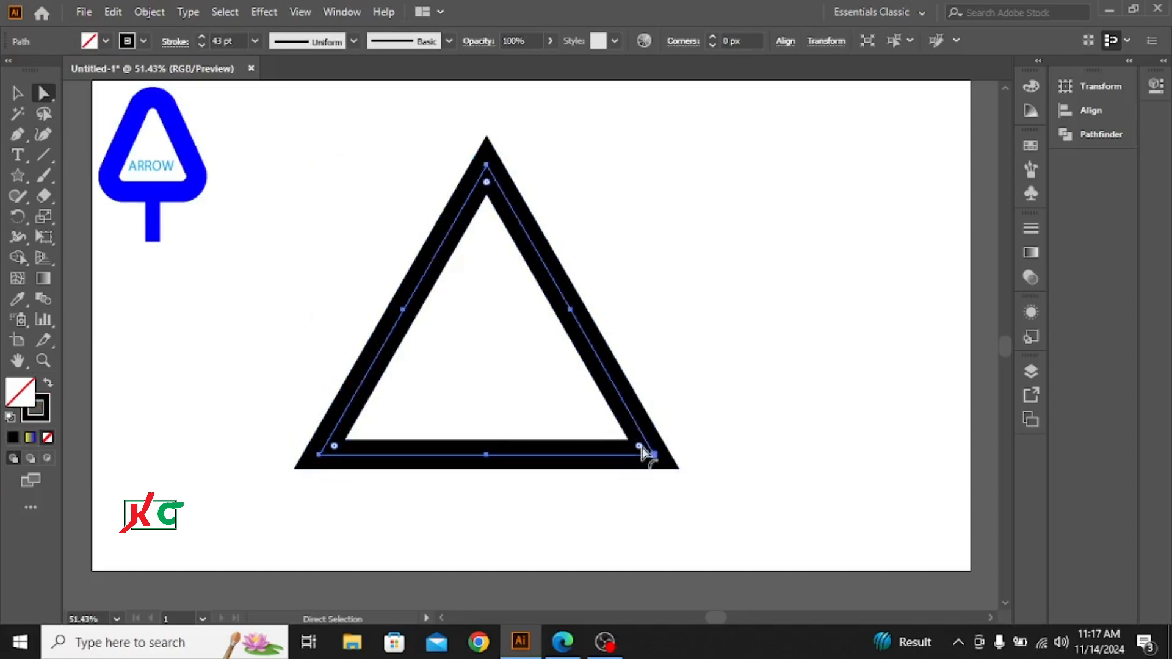
Round all three corners of the stroked triangle path to a radius of about 38 px and deselect it.
left_click_drag(637, 447, 608, 431)
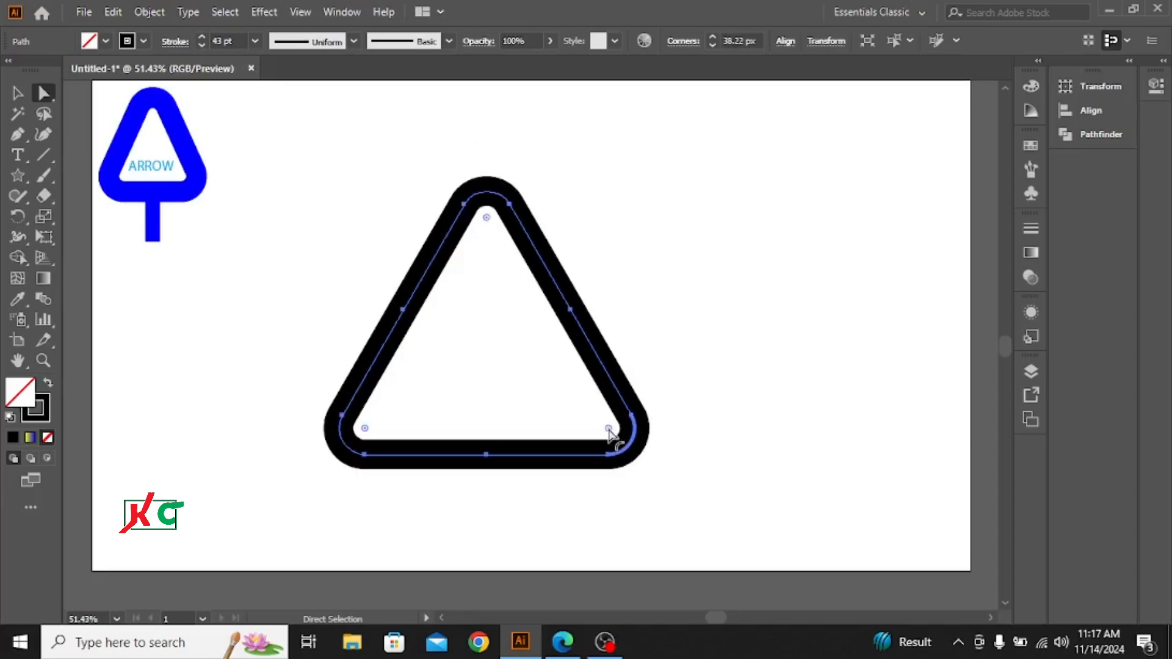
left_click(17, 93)
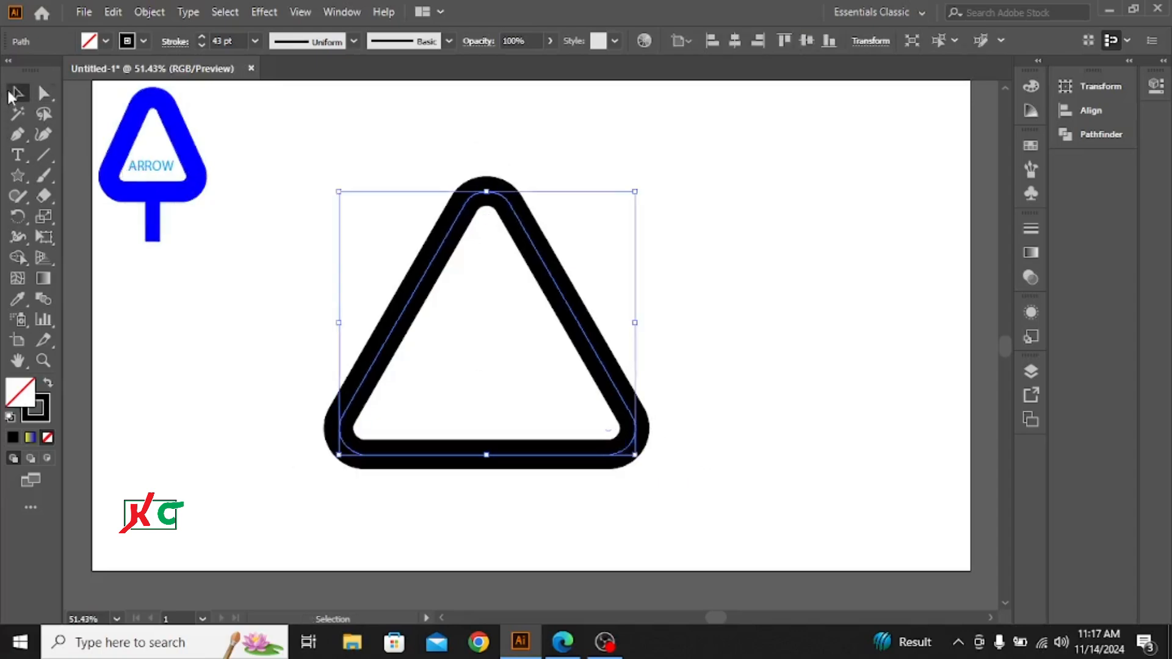
left_click(214, 302)
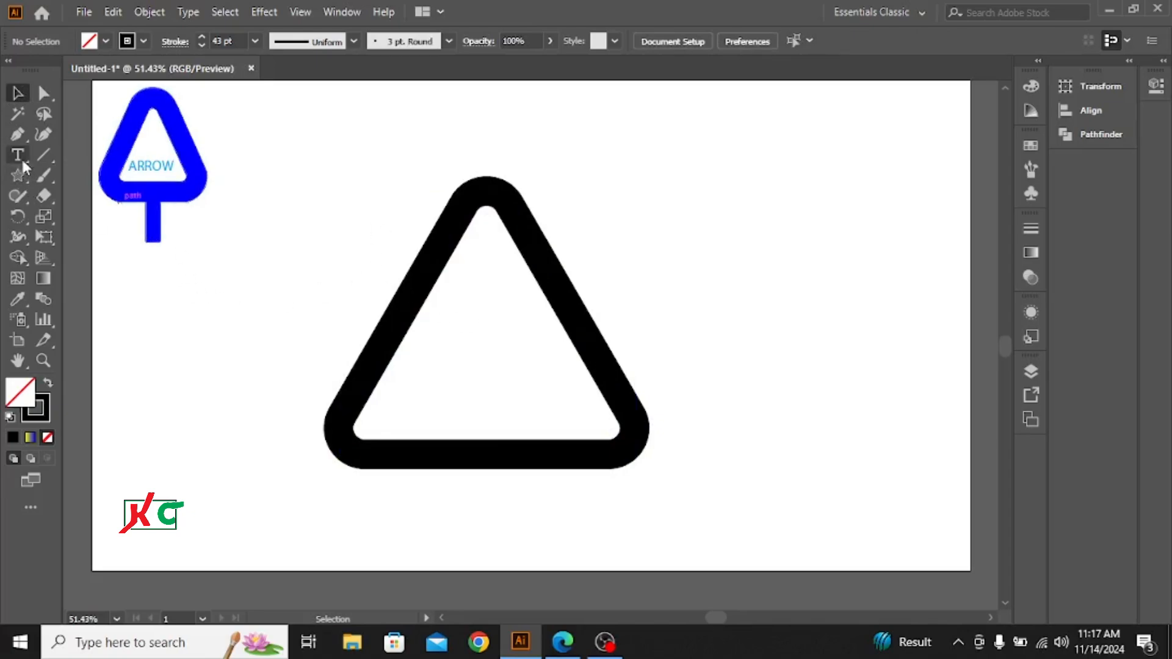
Draw a narrow upright rectangle across the middle of the triangle's bottom edge, with no stroke and a black fill.
left_click_drag(18, 178, 73, 173)
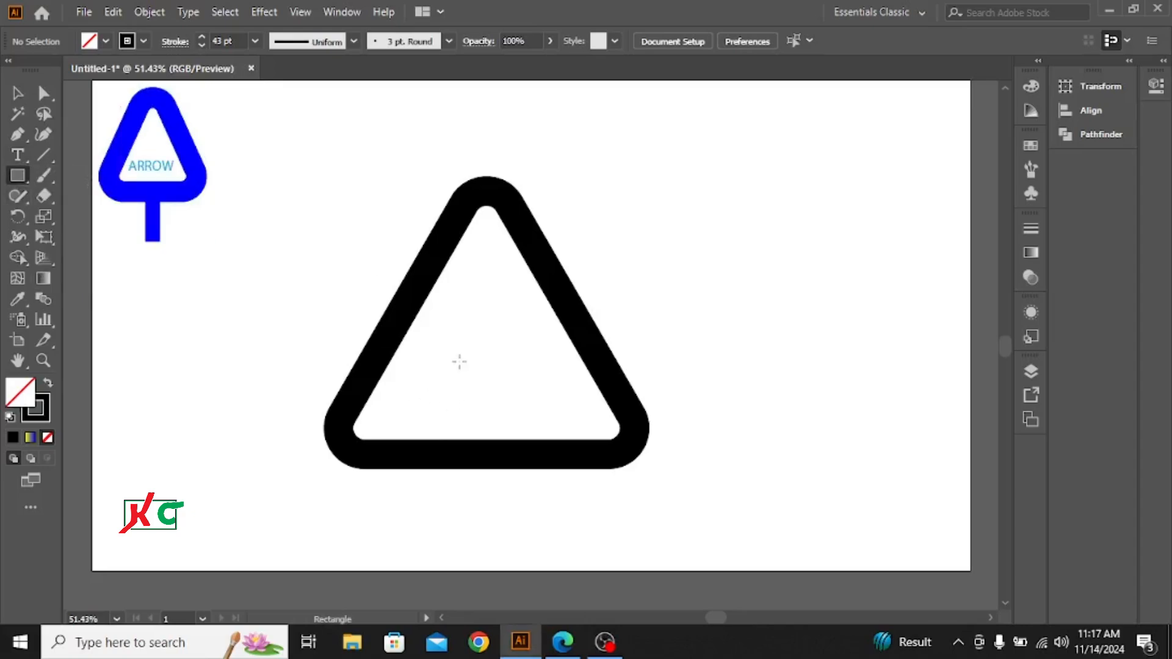
mouse_move(463, 361)
left_mouse_down()
mouse_move(491, 391)
mouse_move(497, 503)
mouse_move(501, 490)
left_mouse_up()
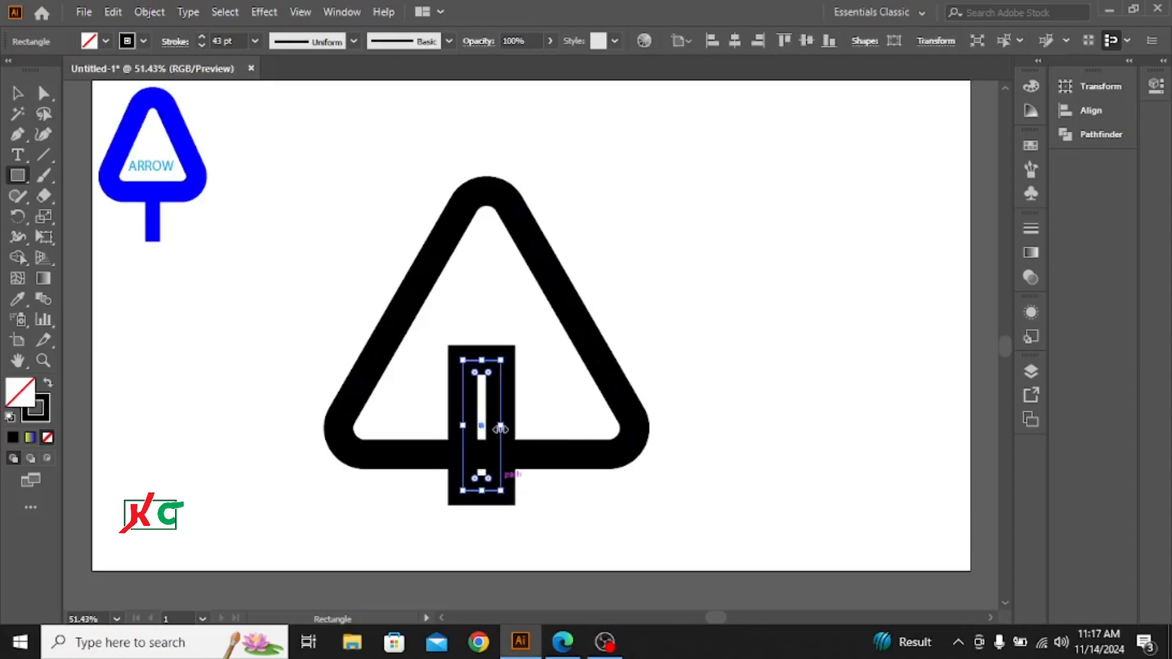
left_click(144, 41)
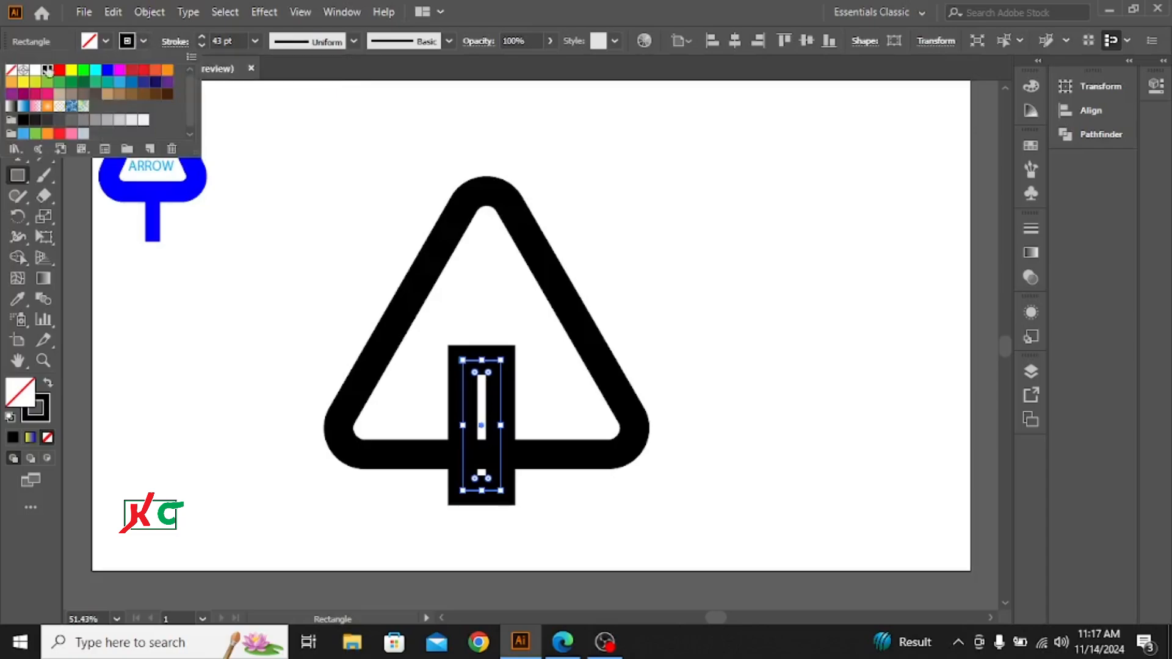
left_click(11, 70)
left_click(107, 43)
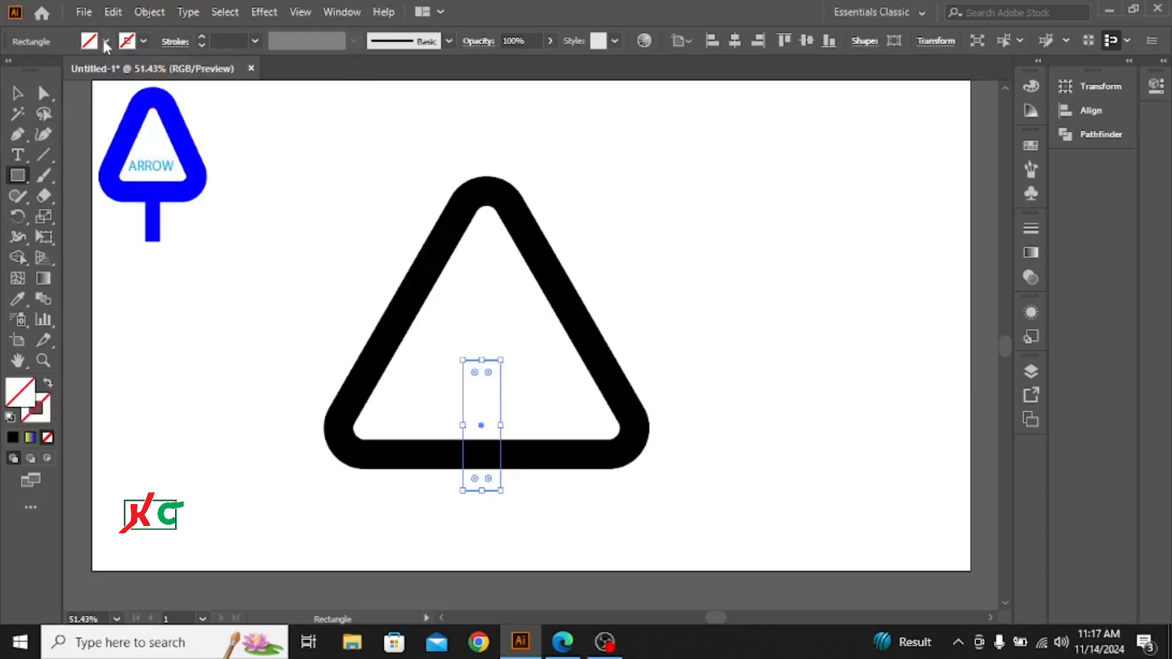
left_click(107, 44)
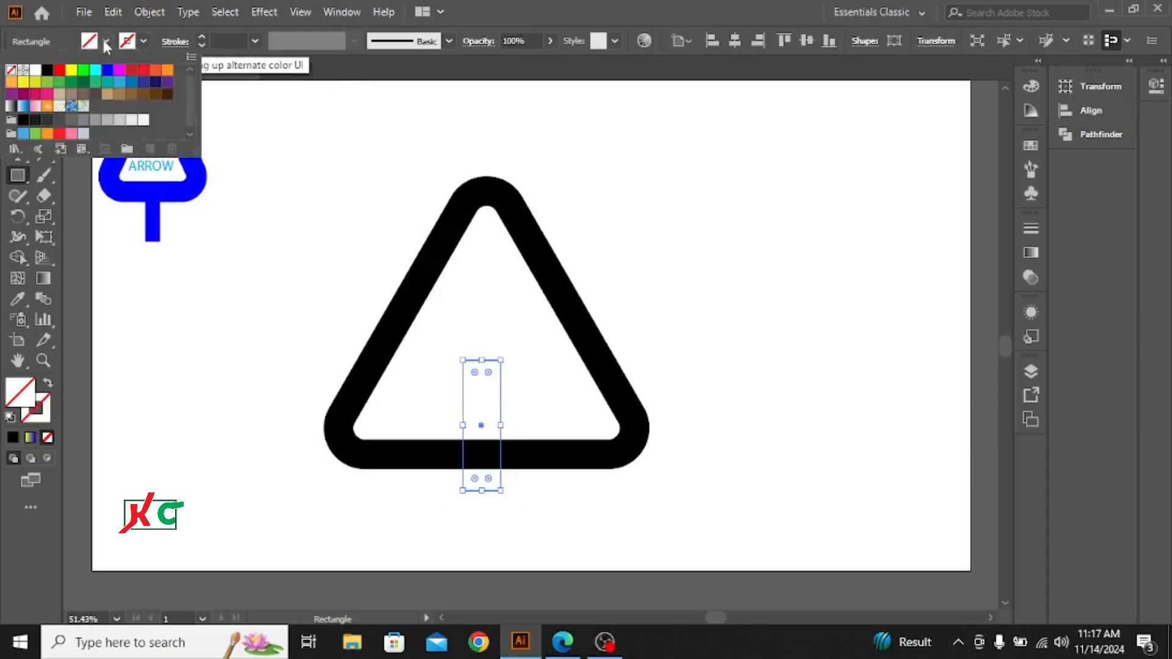
left_click(47, 70)
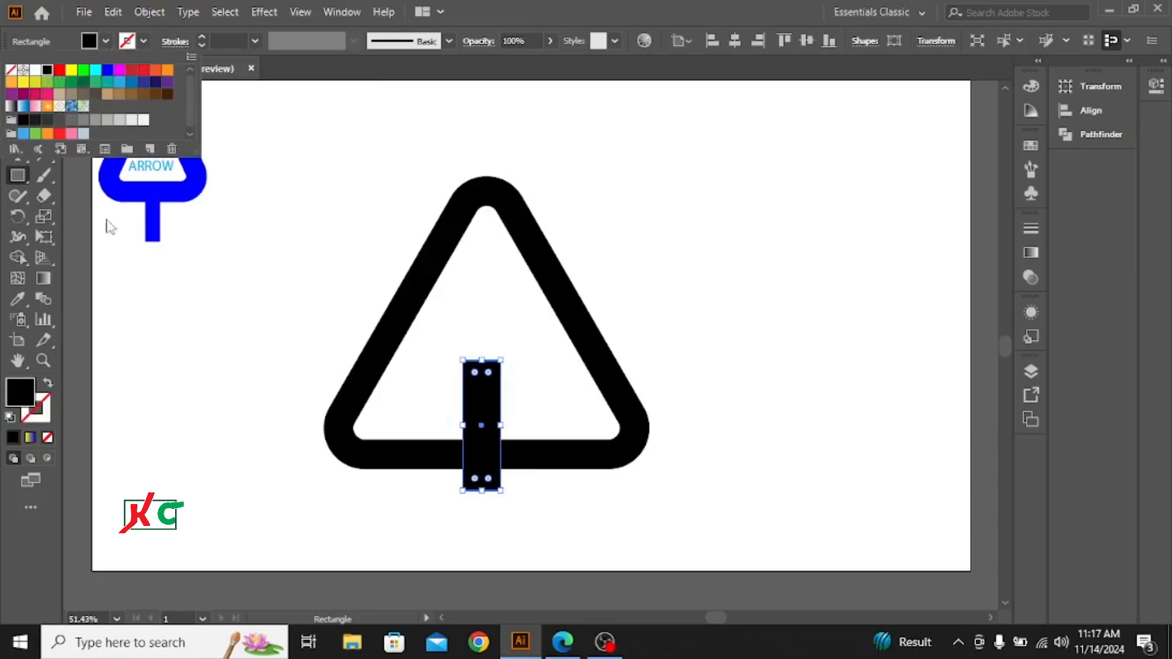
left_click(108, 44)
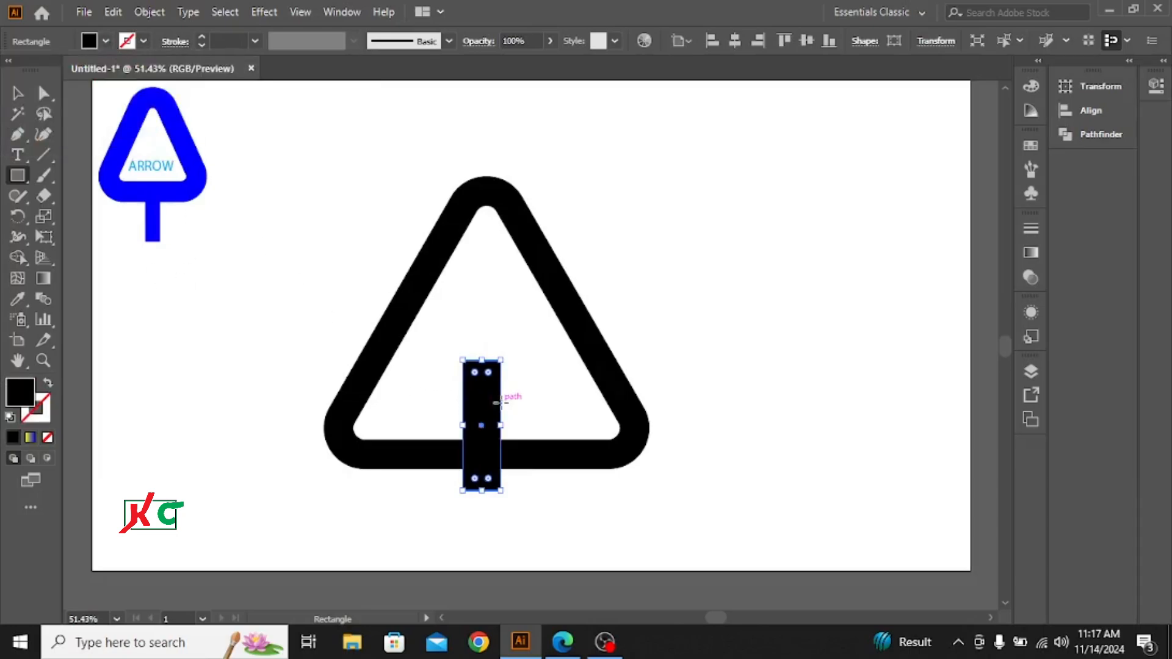
Align the rectangle and the triangle to each other by their horizontal and vertical centres, then deselect them.
left_click(14, 94)
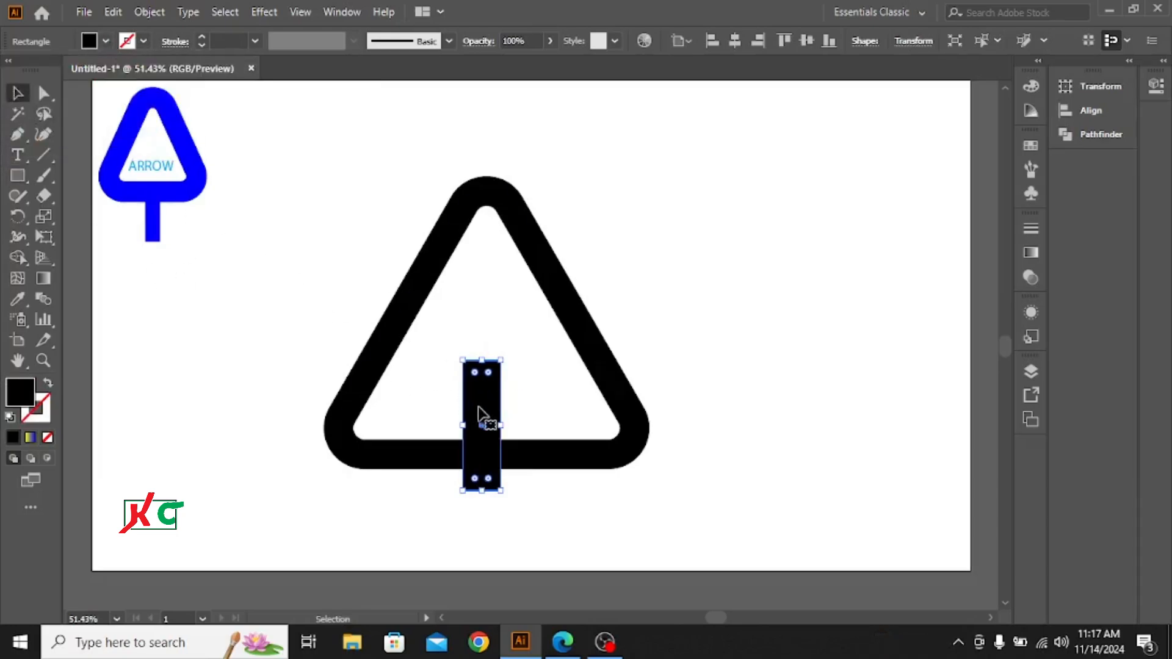
left_click_drag(358, 236, 595, 492)
left_click(736, 41)
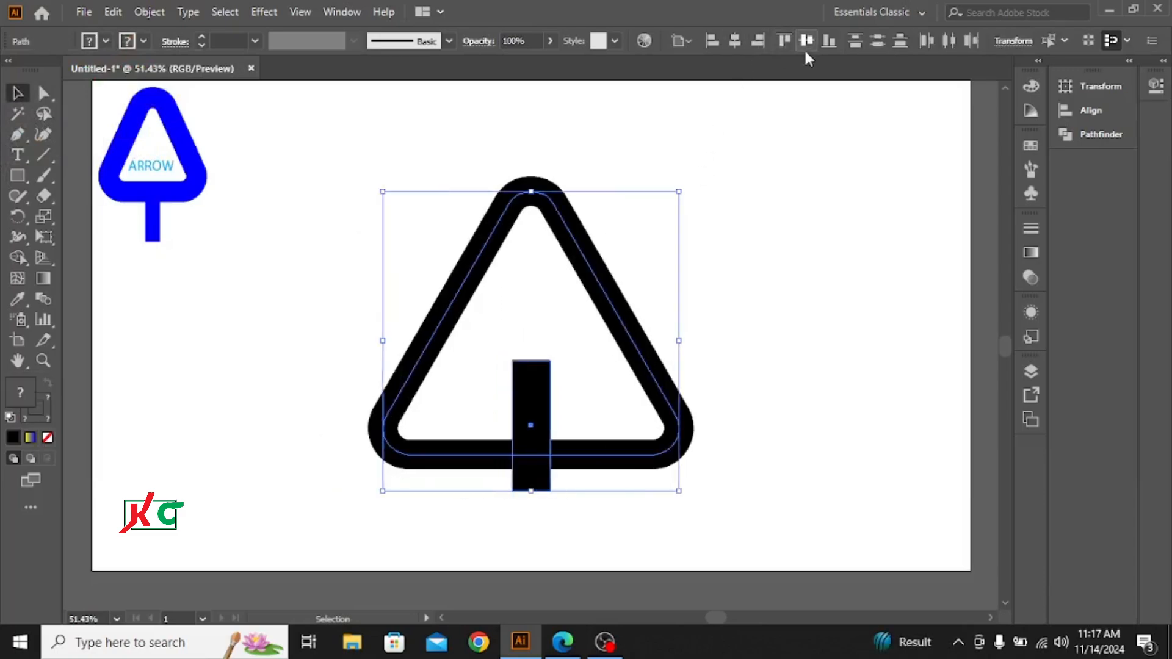
left_click(807, 41)
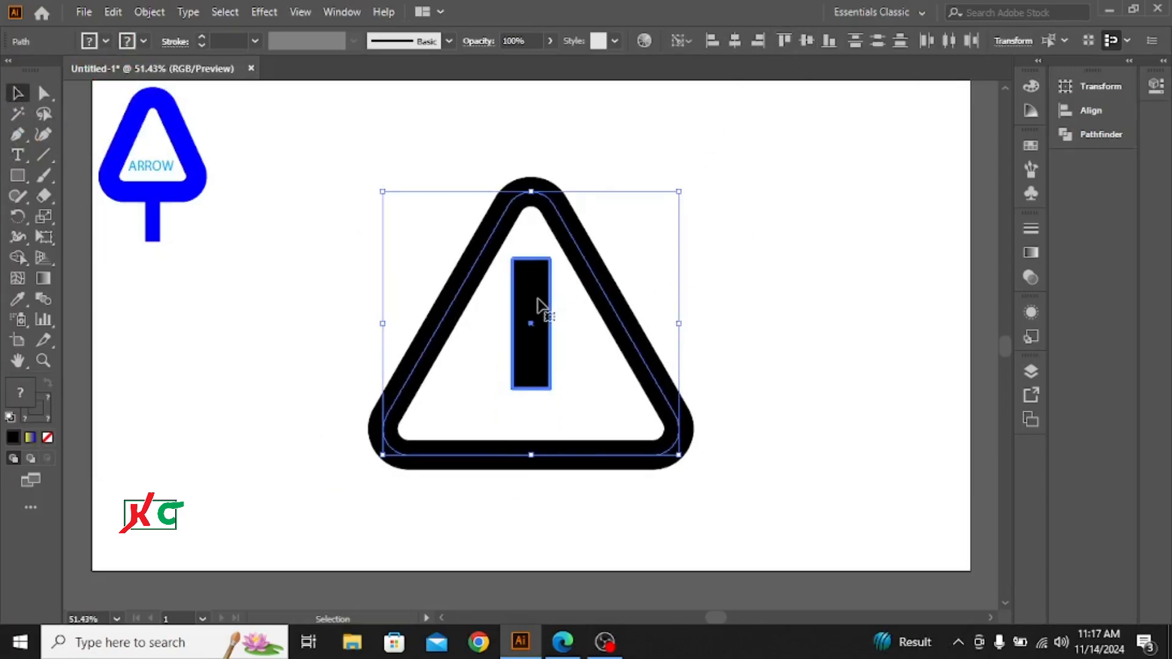
left_click(706, 254)
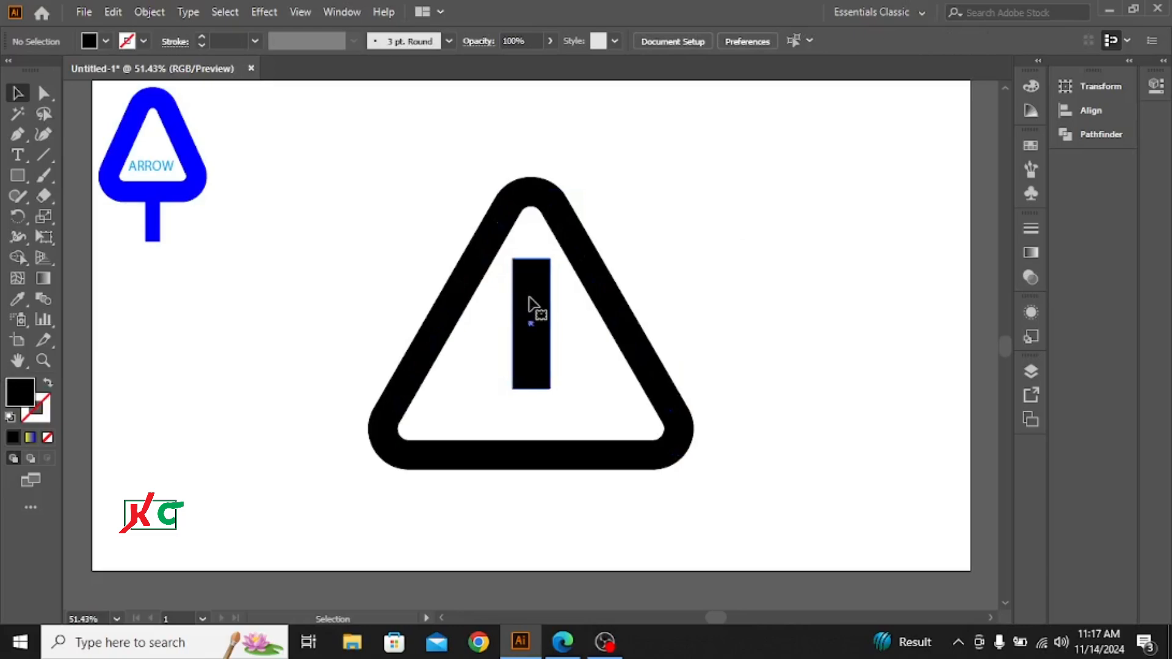
Move the black rectangle straight down so it hangs from the middle of the triangle's bottom edge as a stem, and deselect it.
left_click(529, 303)
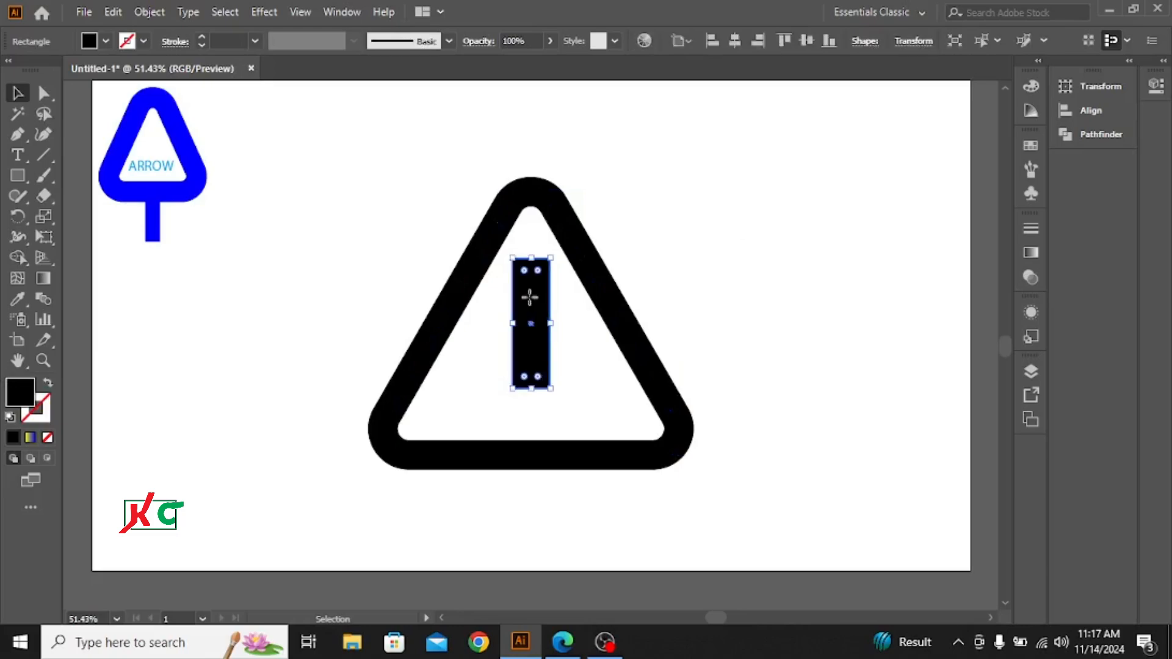
left_click_drag(528, 297, 527, 481)
left_click(398, 210)
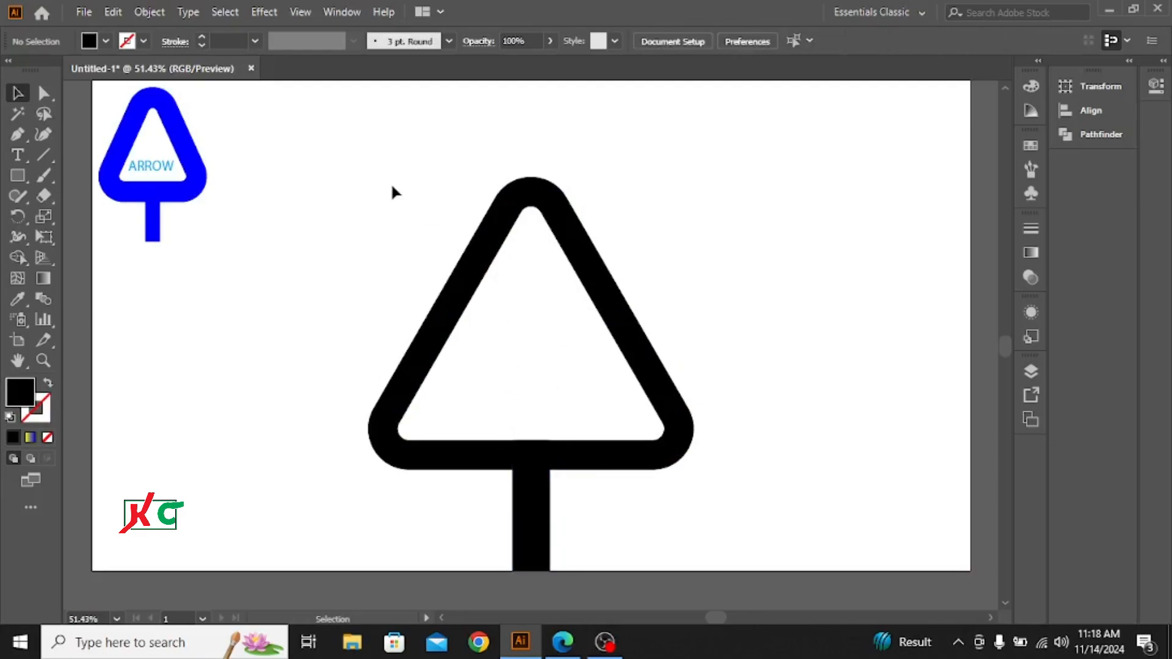
Copy the blue appearance of the ARROW sample's outline onto the triangle path with the Eyedropper.
left_click_drag(391, 185, 602, 271)
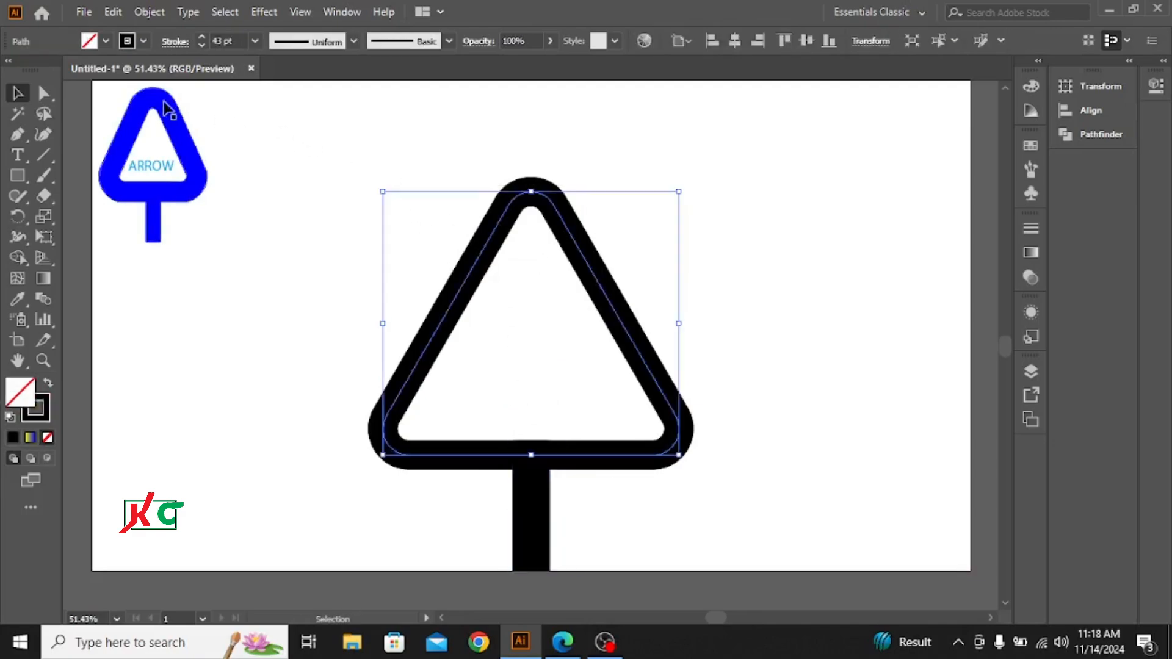
left_click(17, 299)
left_click(124, 136)
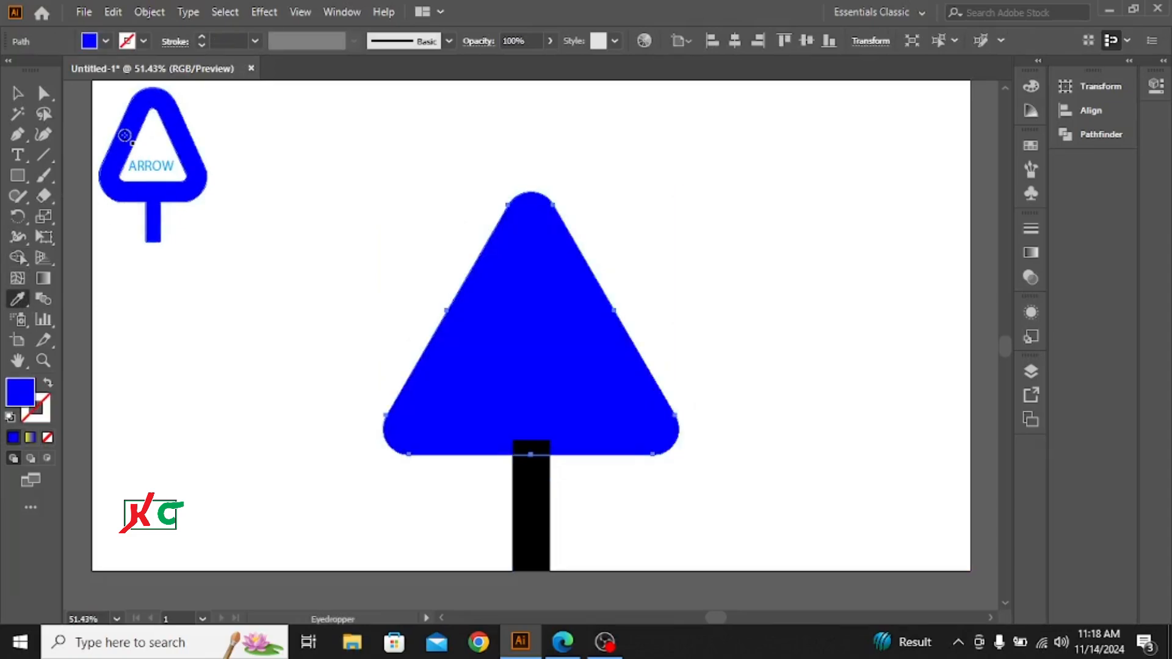
left_click(18, 93)
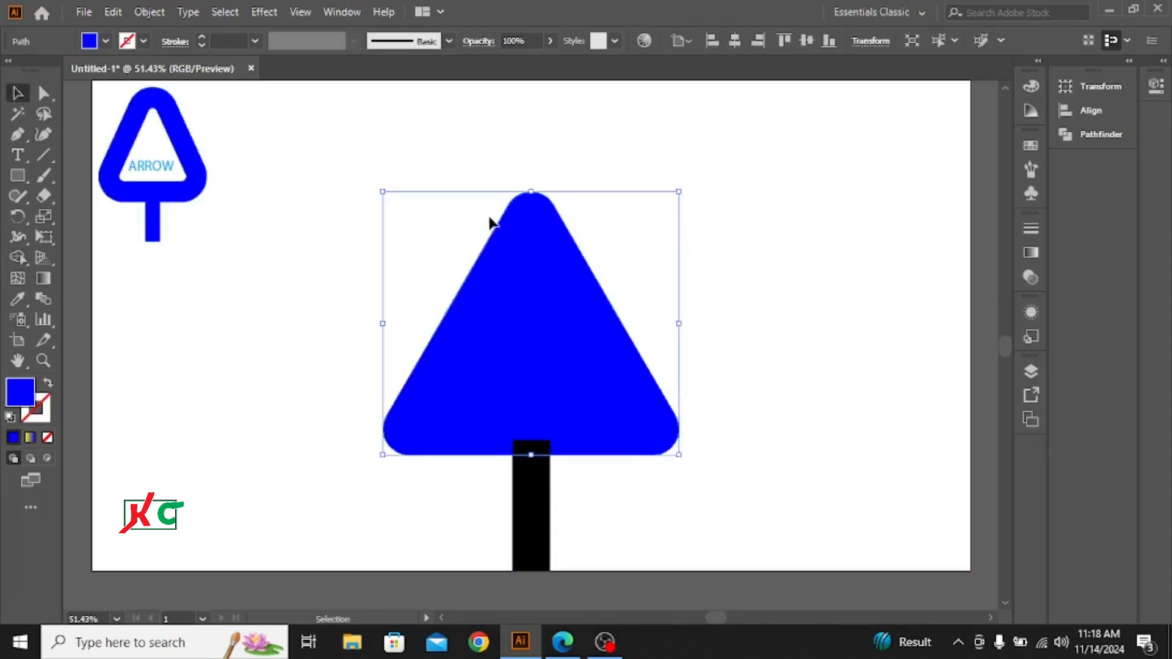
Try to expand the blue-filled triangle.
left_click(156, 11)
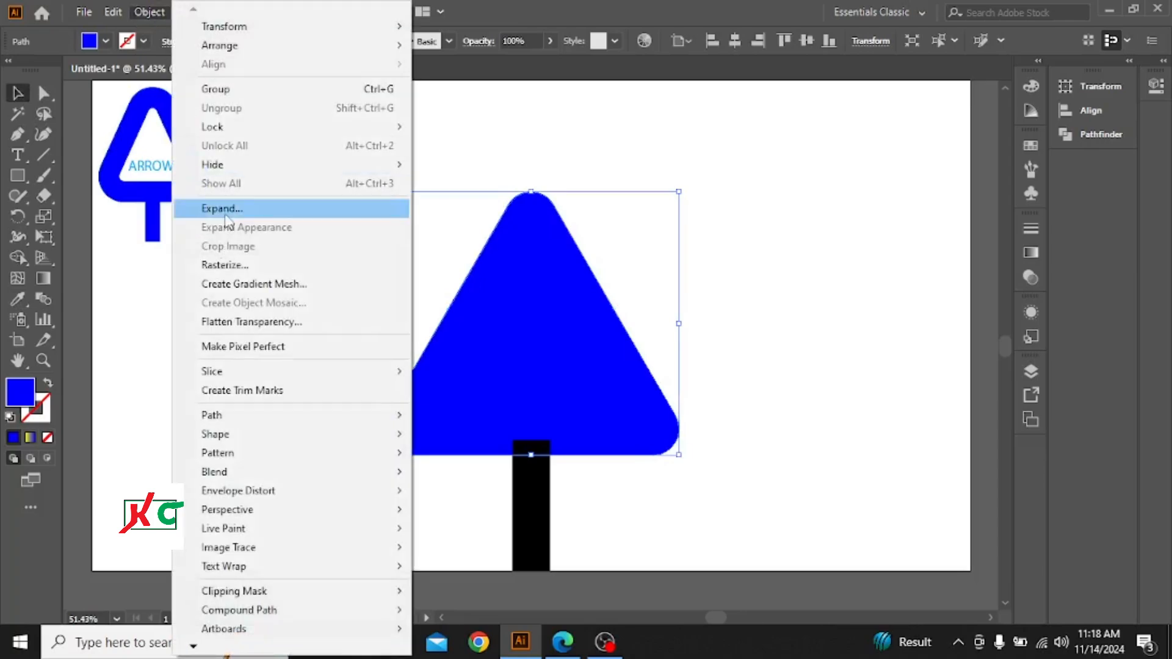
left_click(225, 214)
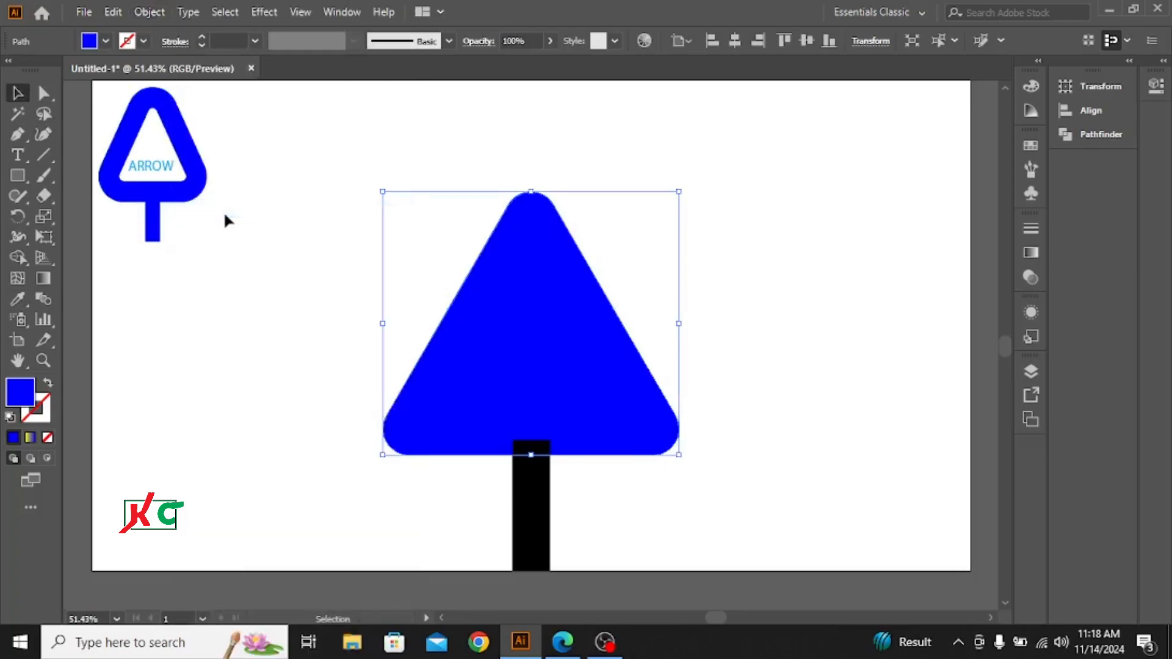
left_click(155, 11)
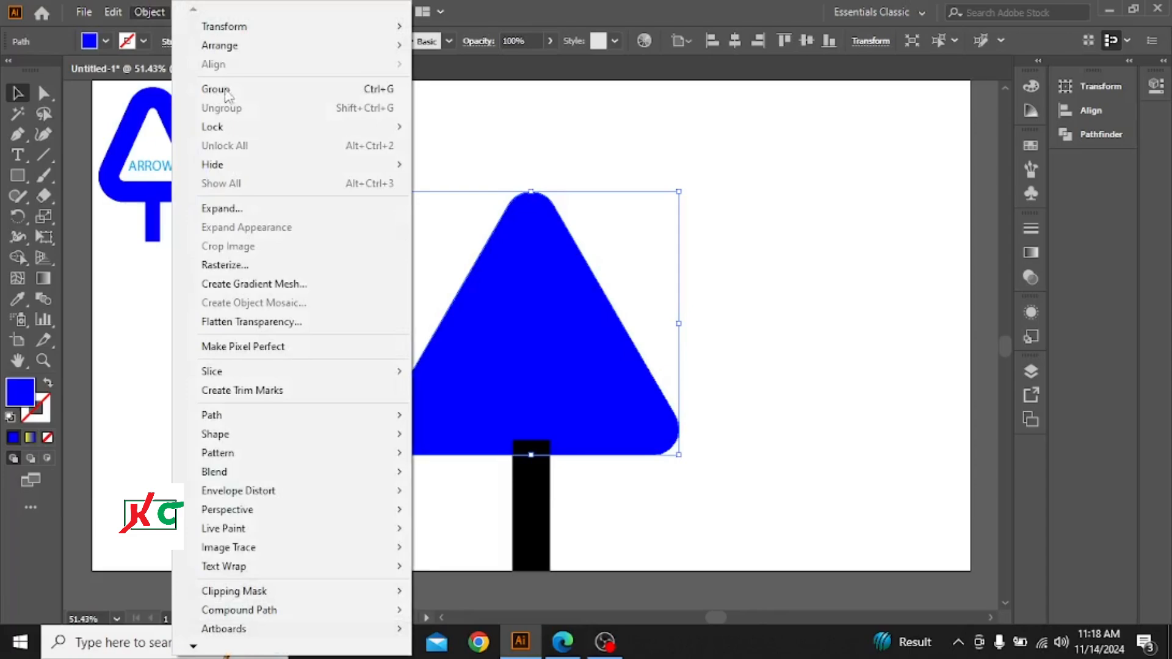
left_click(230, 208)
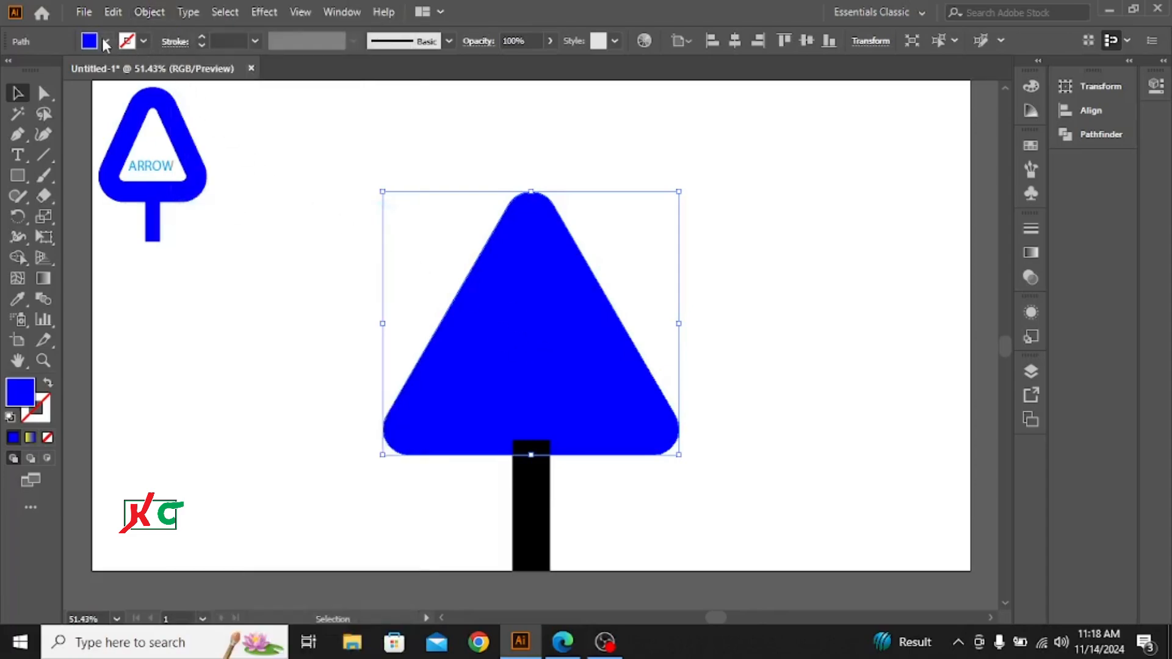
Remove the triangle's fill and give its path a blue stroke.
left_click(126, 43)
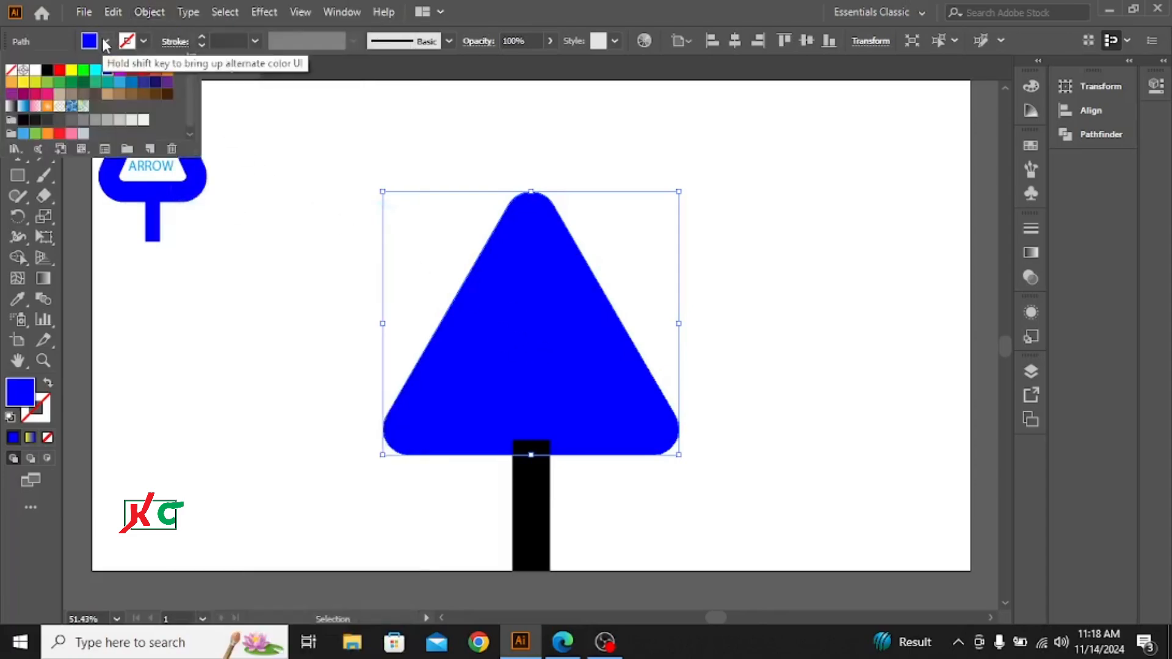
left_click(10, 71)
left_click(145, 39)
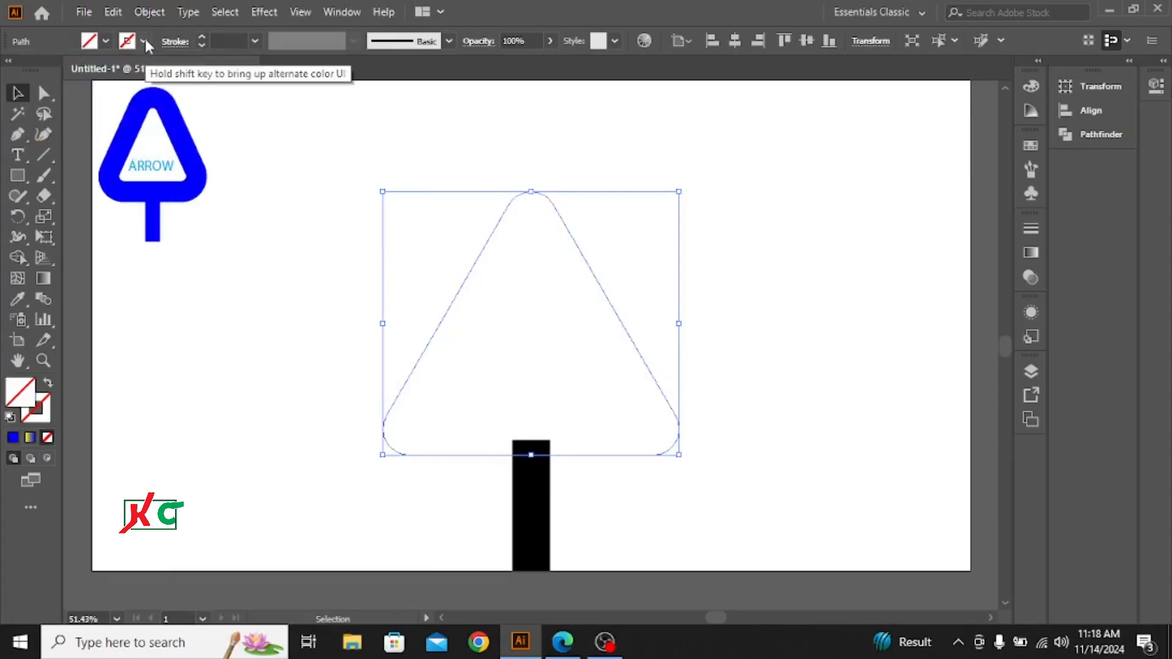
left_click(146, 39)
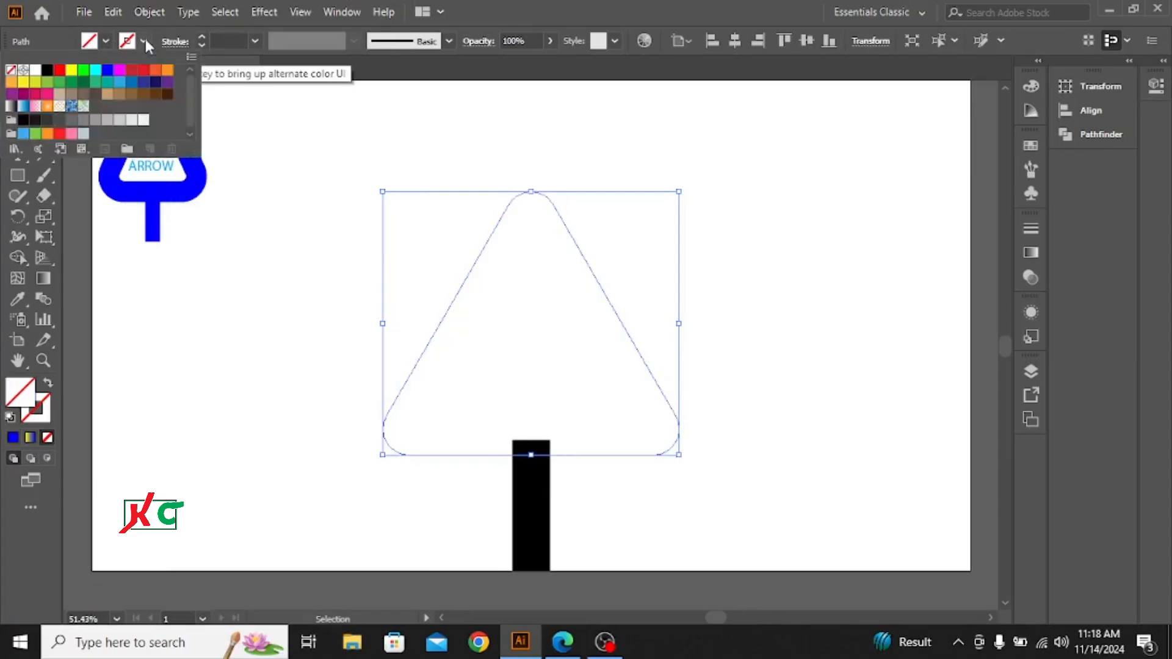
left_click(108, 72)
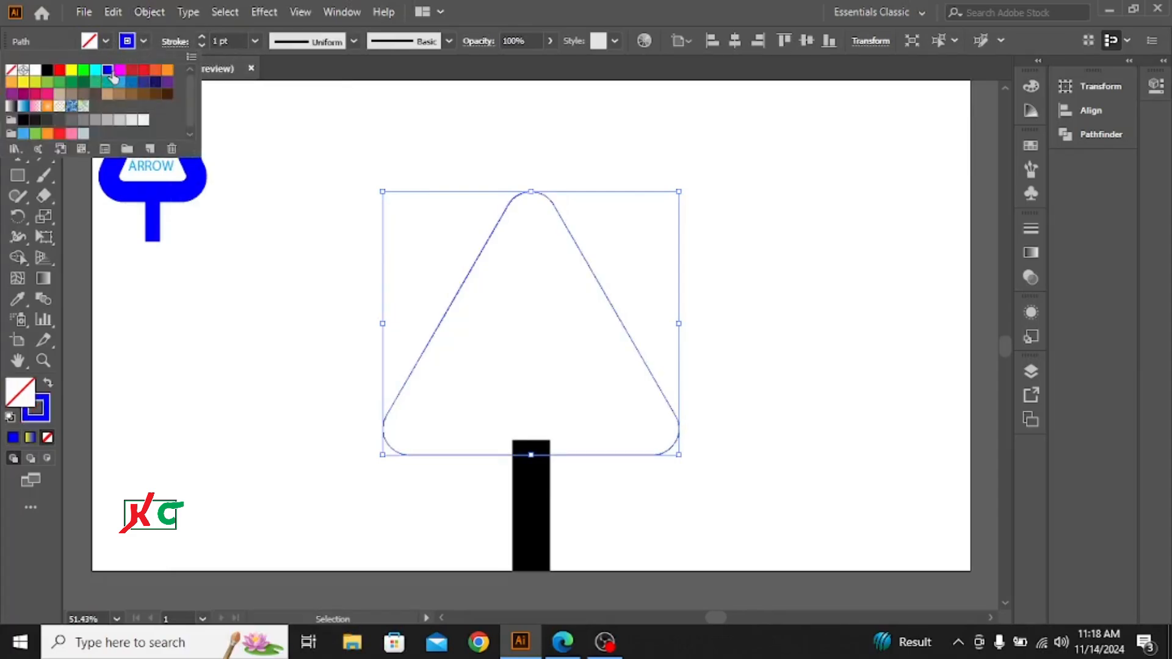
Increase the triangle's stroke weight to 44 pt and deselect the triangle.
left_click(202, 37)
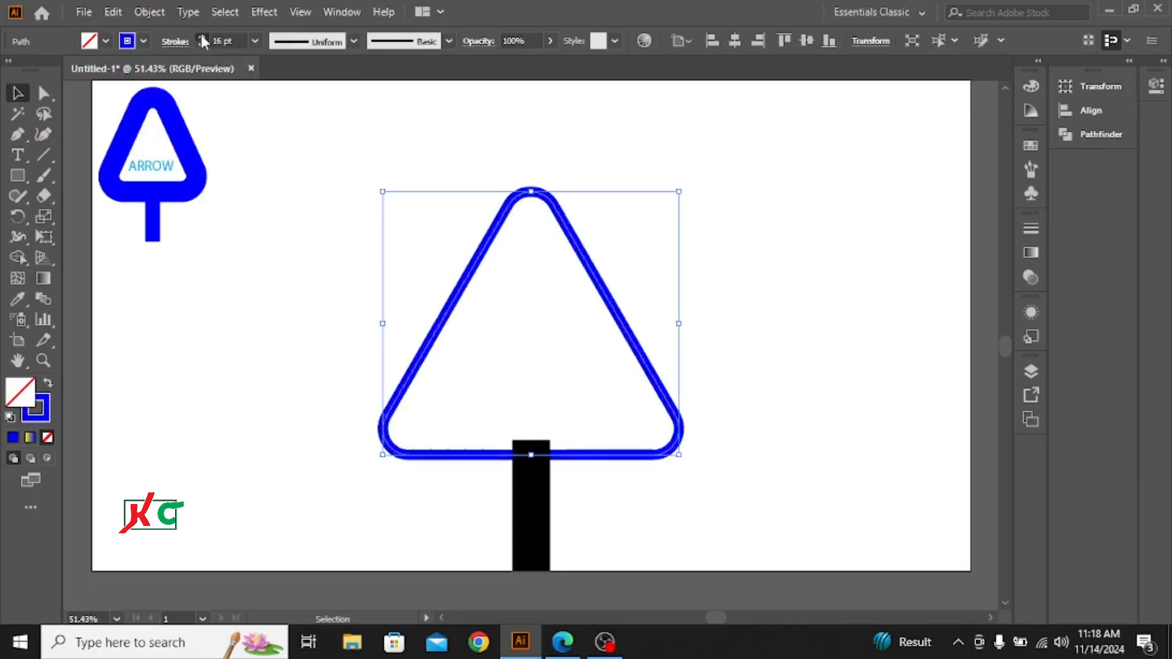
left_click(202, 37)
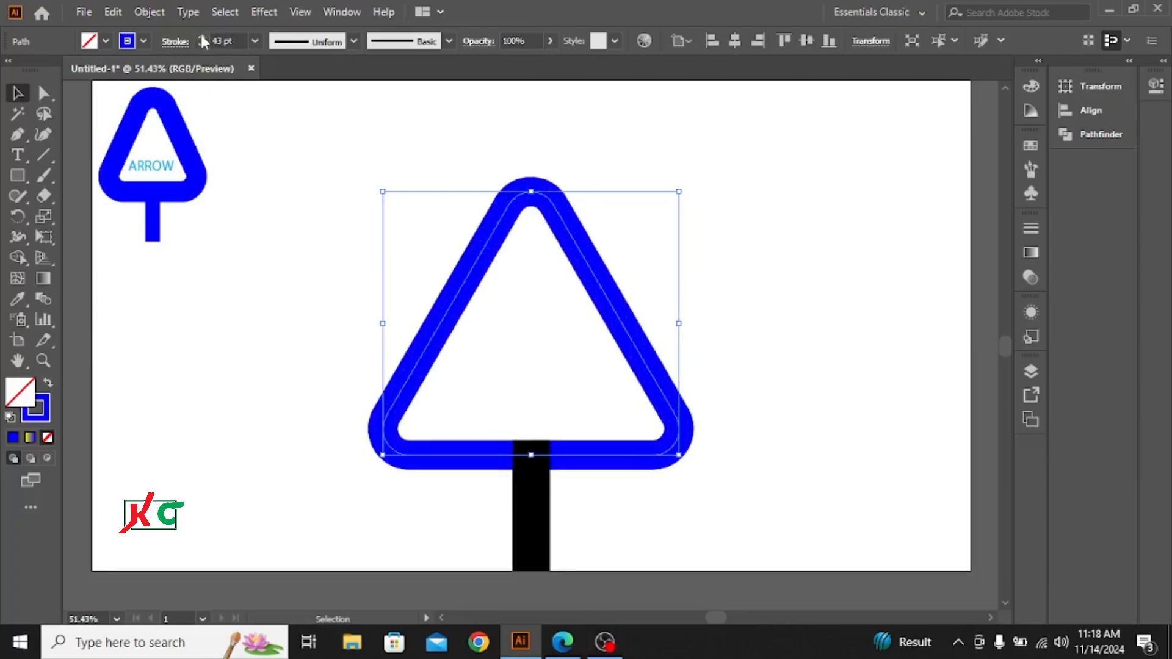
left_click(202, 37)
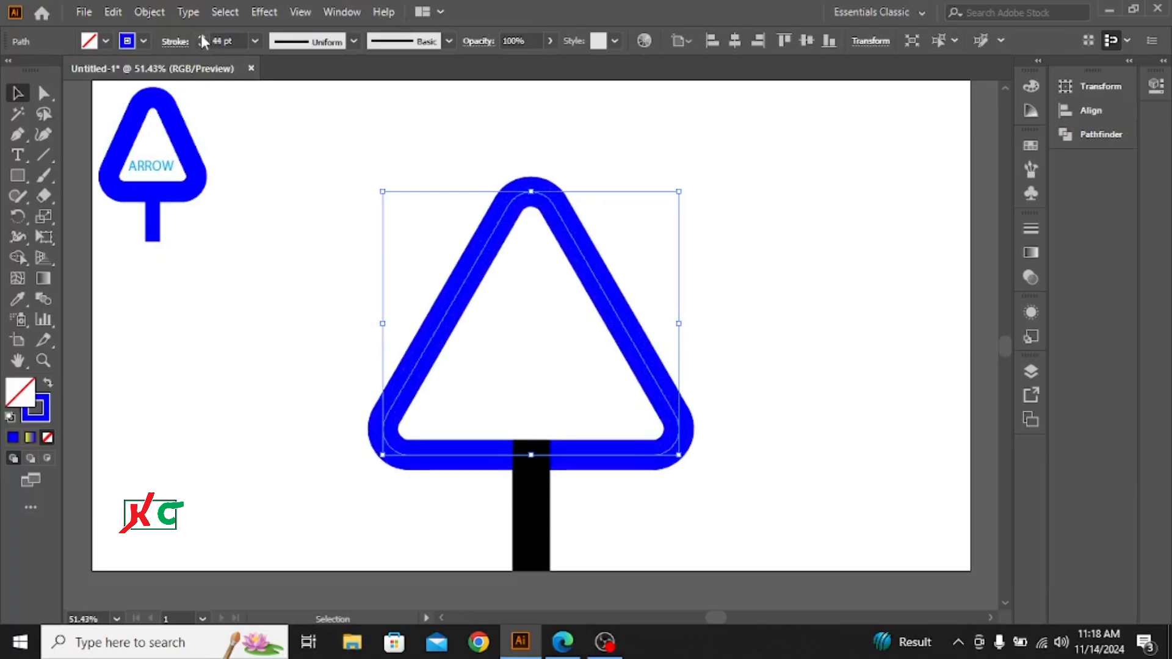
left_click(234, 239)
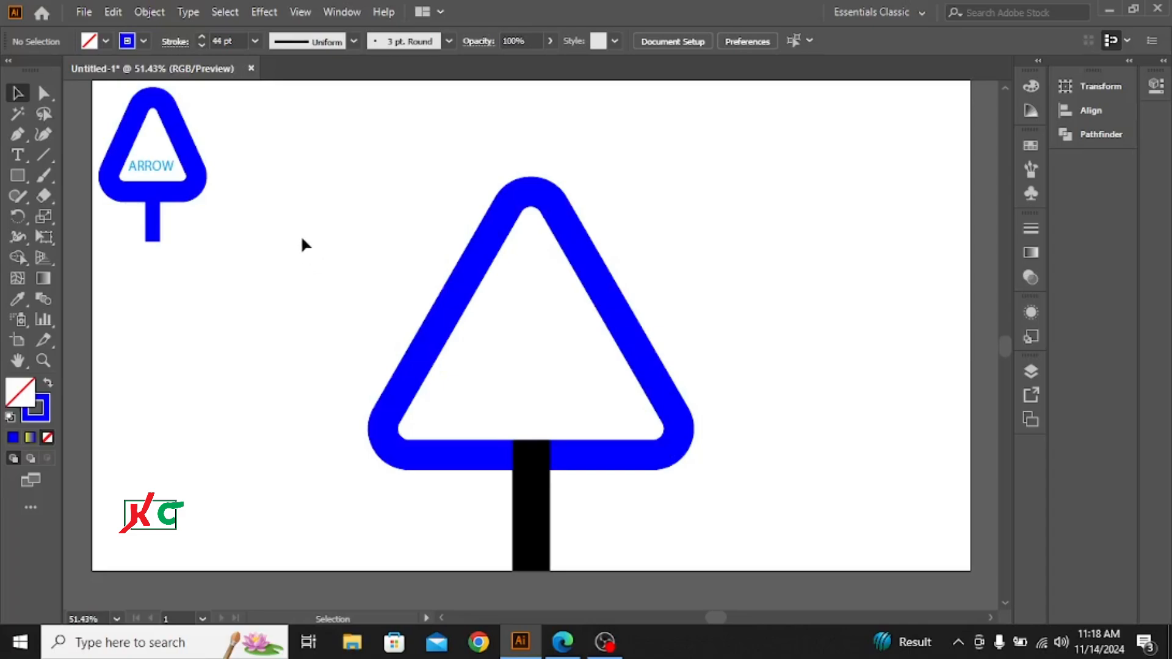
Try a blue fill on the triangle and the stem together, undo it and deselect both.
left_click_drag(302, 238, 814, 530)
scroll(604, 421, "down", 1)
scroll(605, 420, "down", 1)
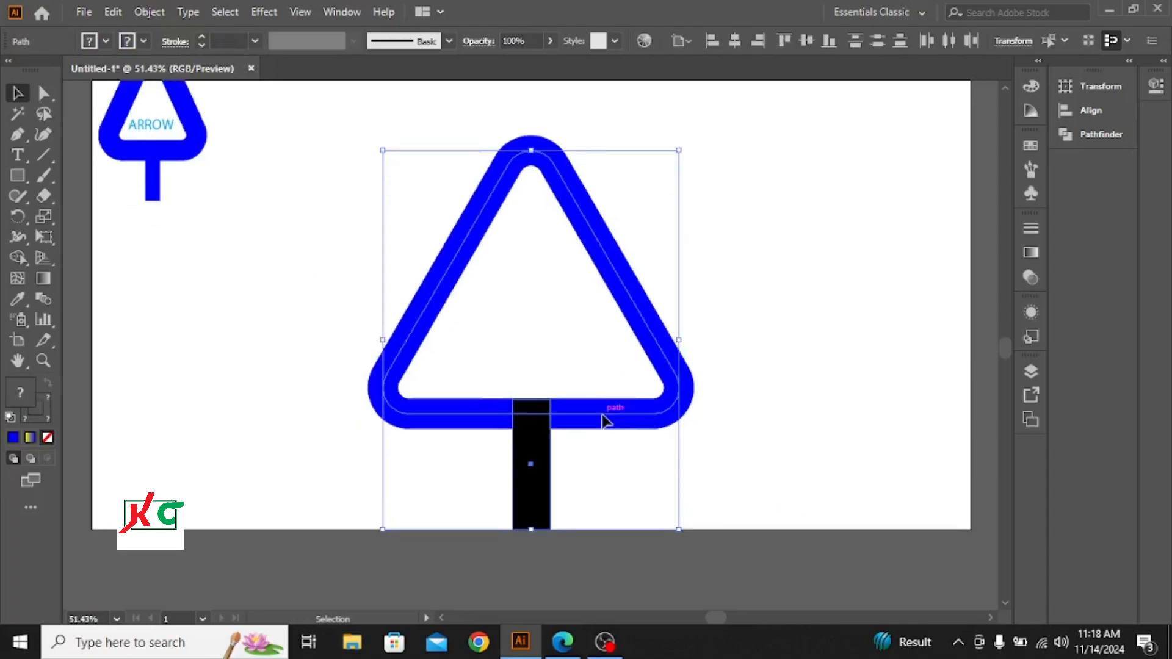
scroll(601, 420, "up", 2)
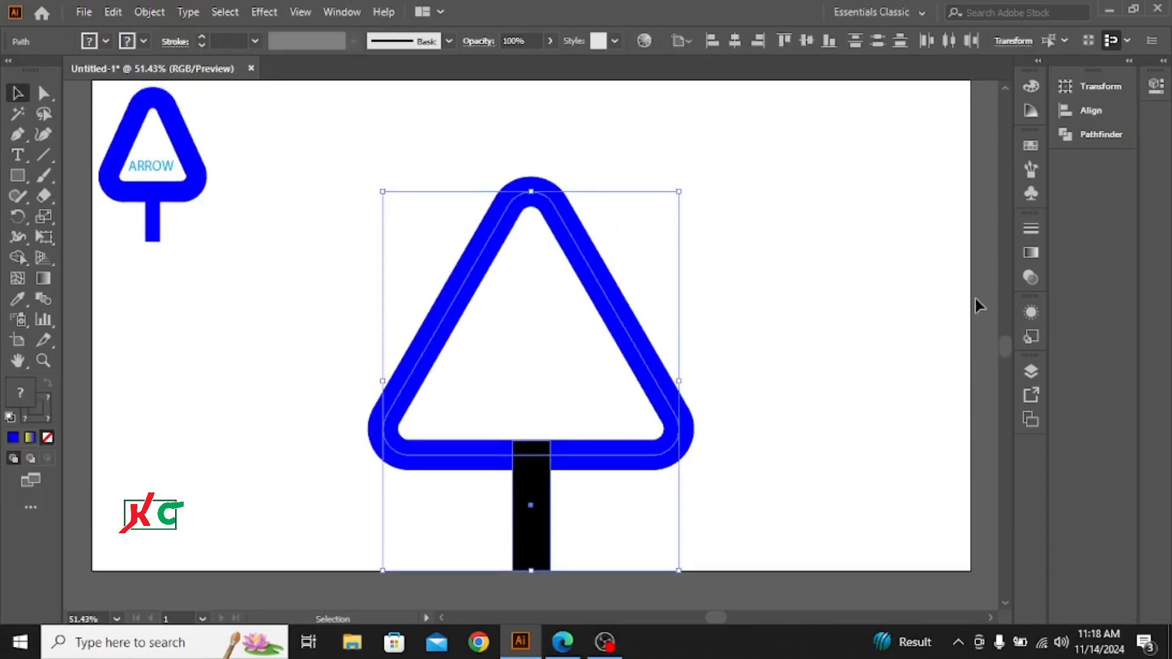
left_click(1030, 147)
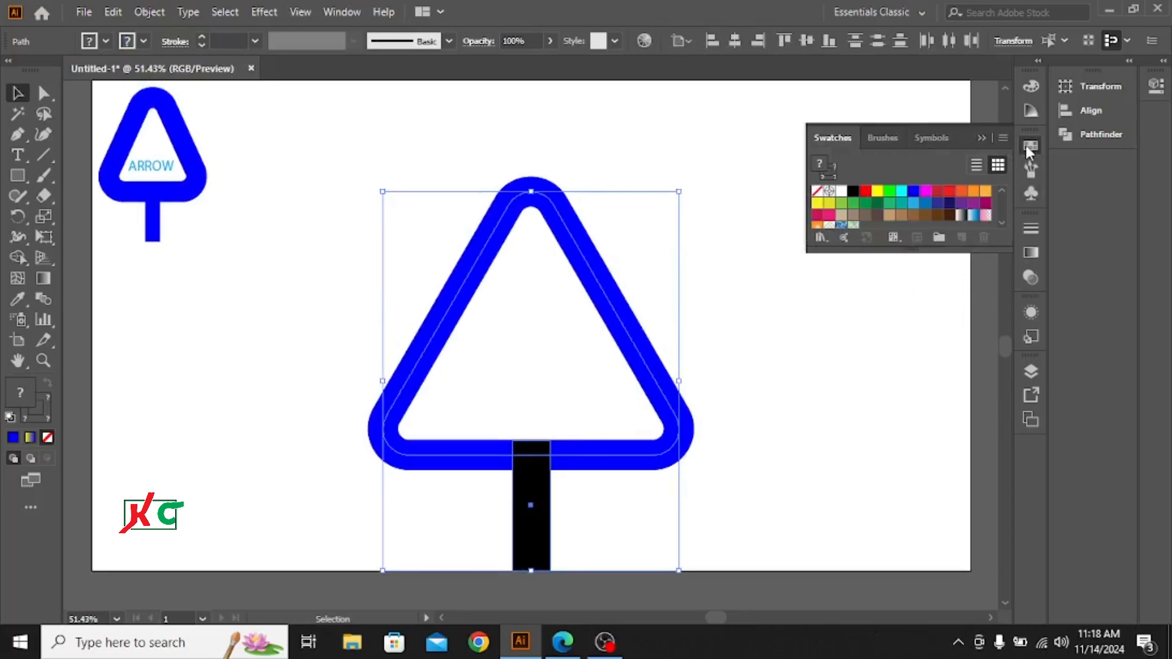
left_click(912, 191)
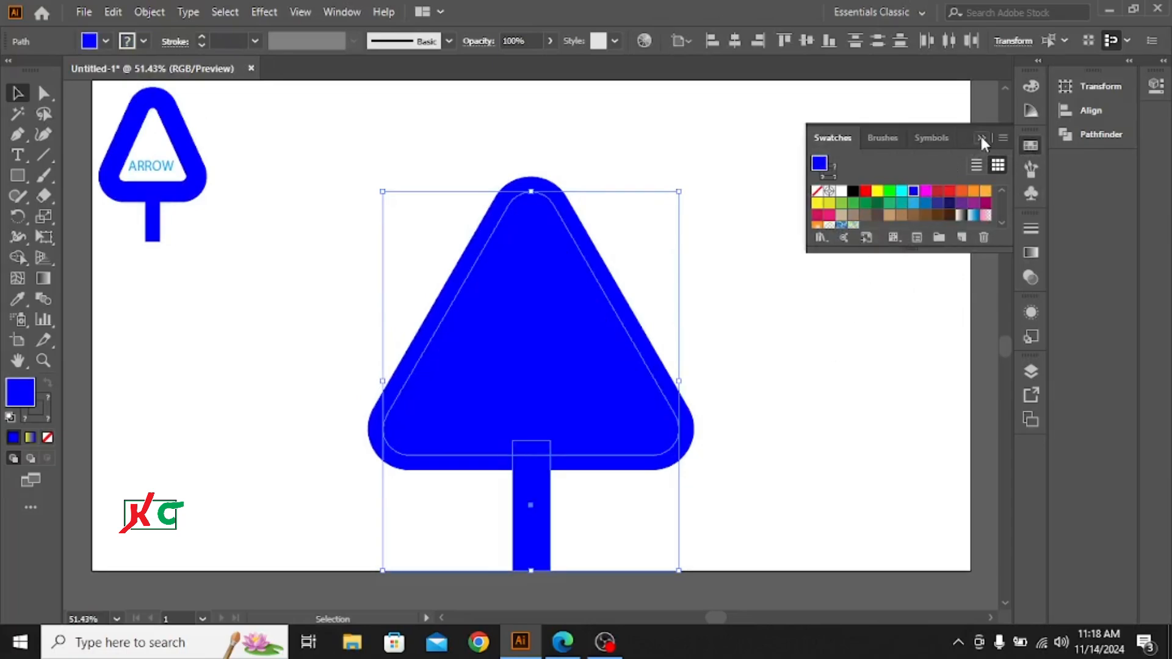
key("ctrl+z")
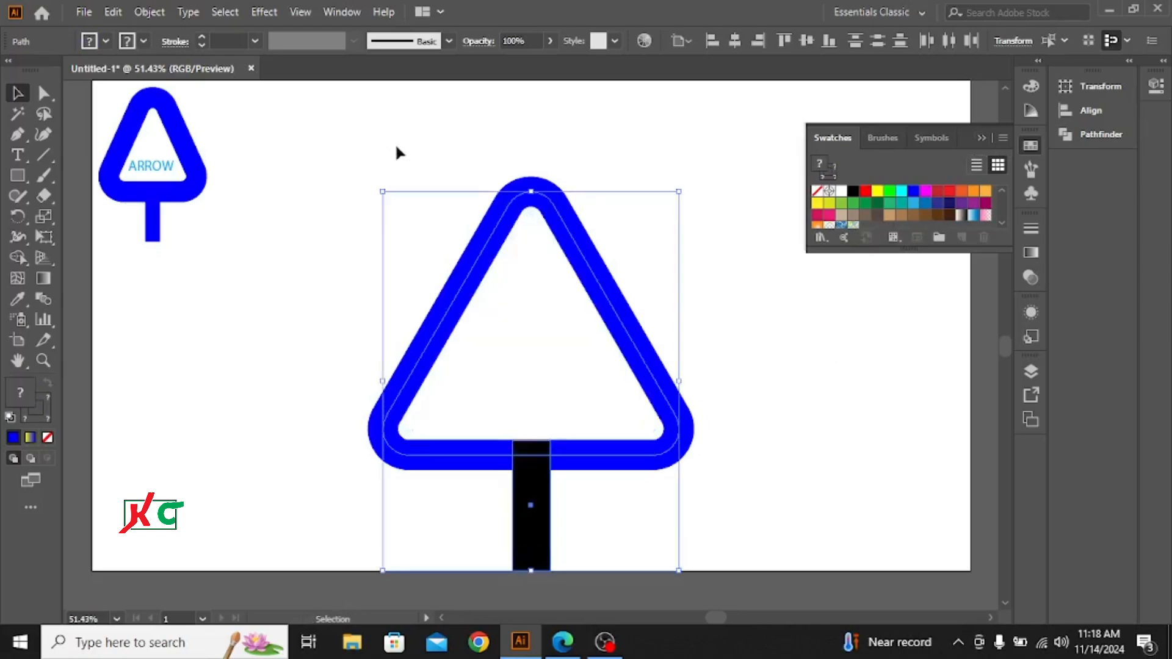
left_click(939, 374)
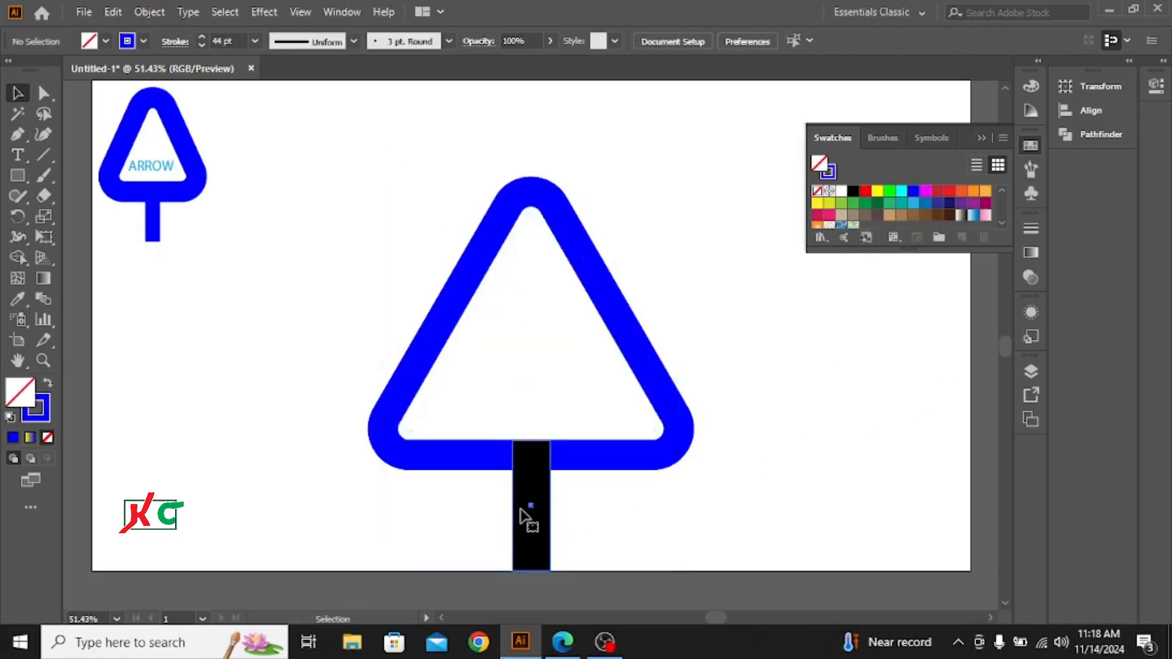
Copy the triangle's blue stroke appearance onto the black stem rectangle with the Eyedropper.
left_click(529, 518)
left_click(17, 298)
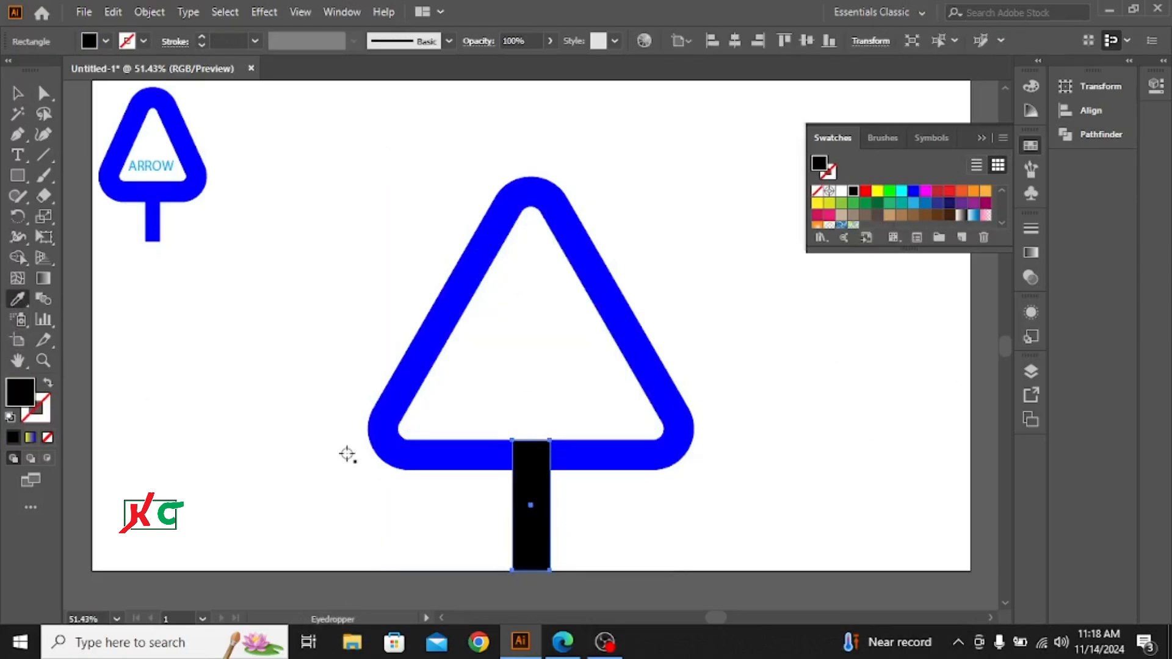
left_click(427, 452)
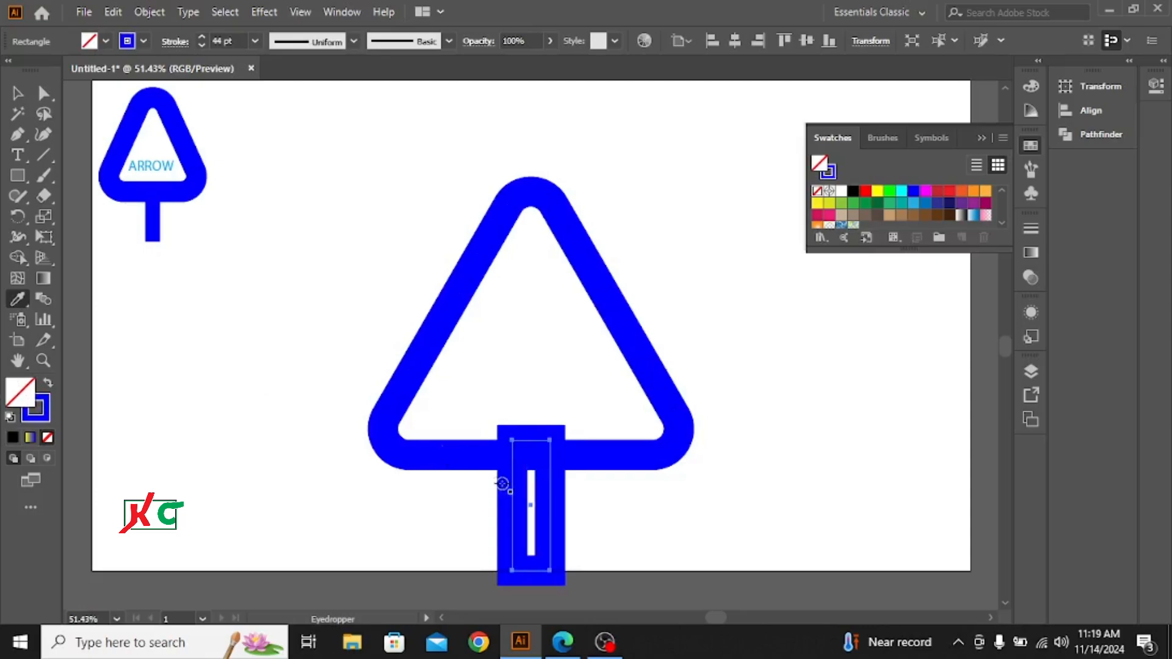
Remove the stem rectangle's stroke and give it a blue fill.
left_click(144, 41)
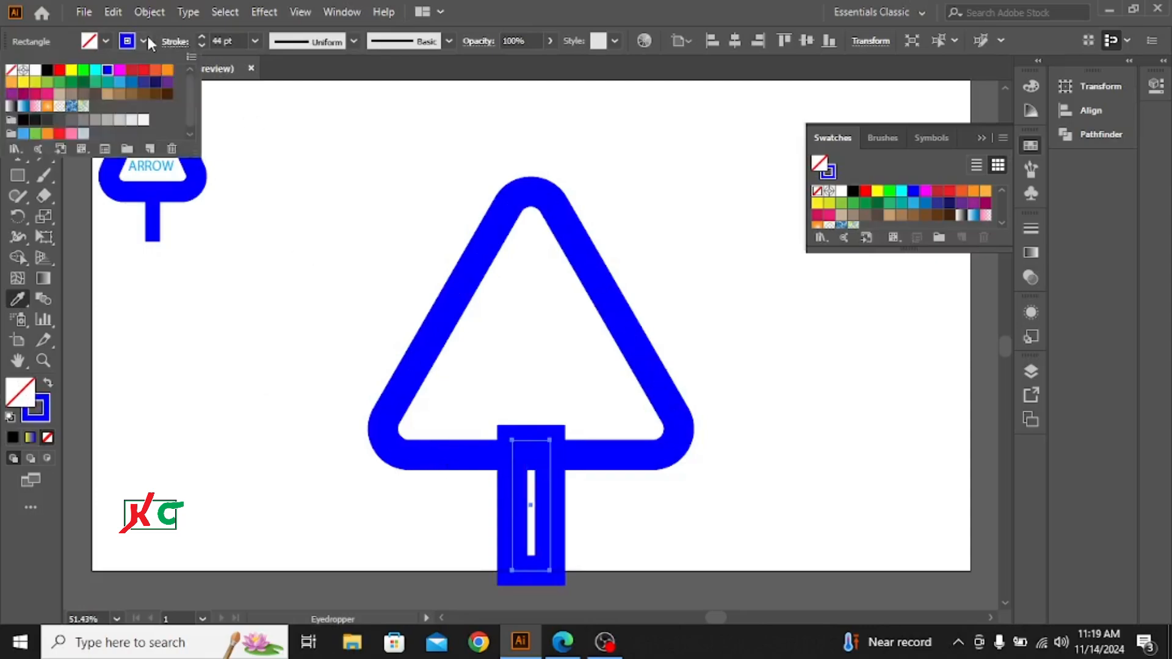
left_click(11, 70)
left_click(106, 42)
left_click(105, 42)
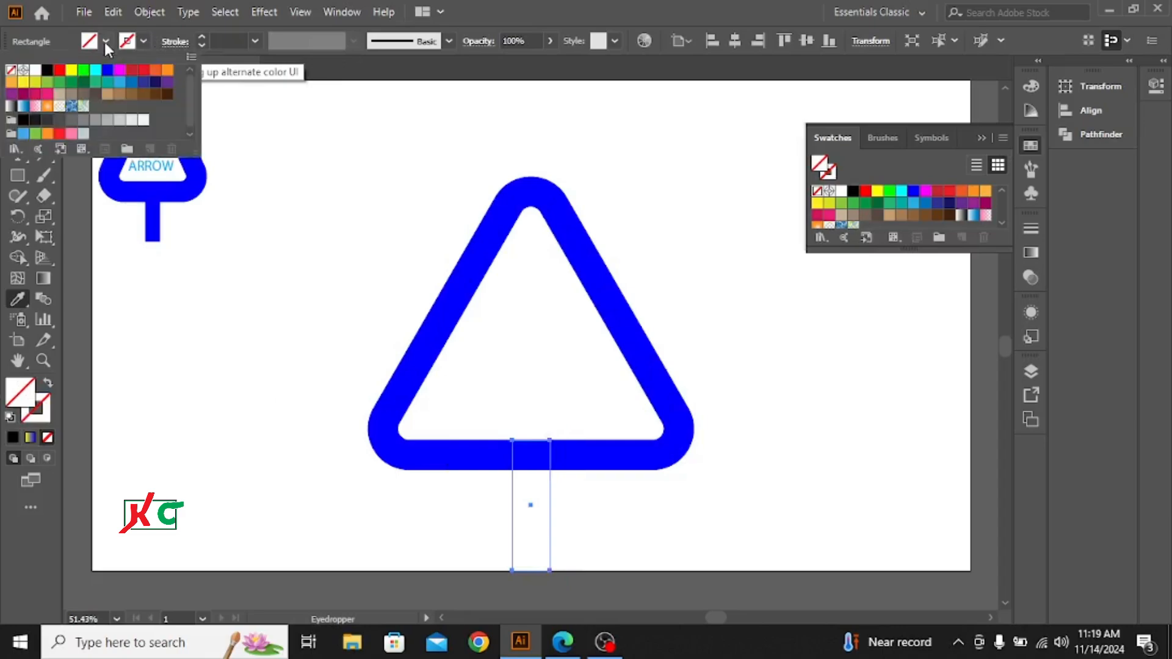
left_click(106, 71)
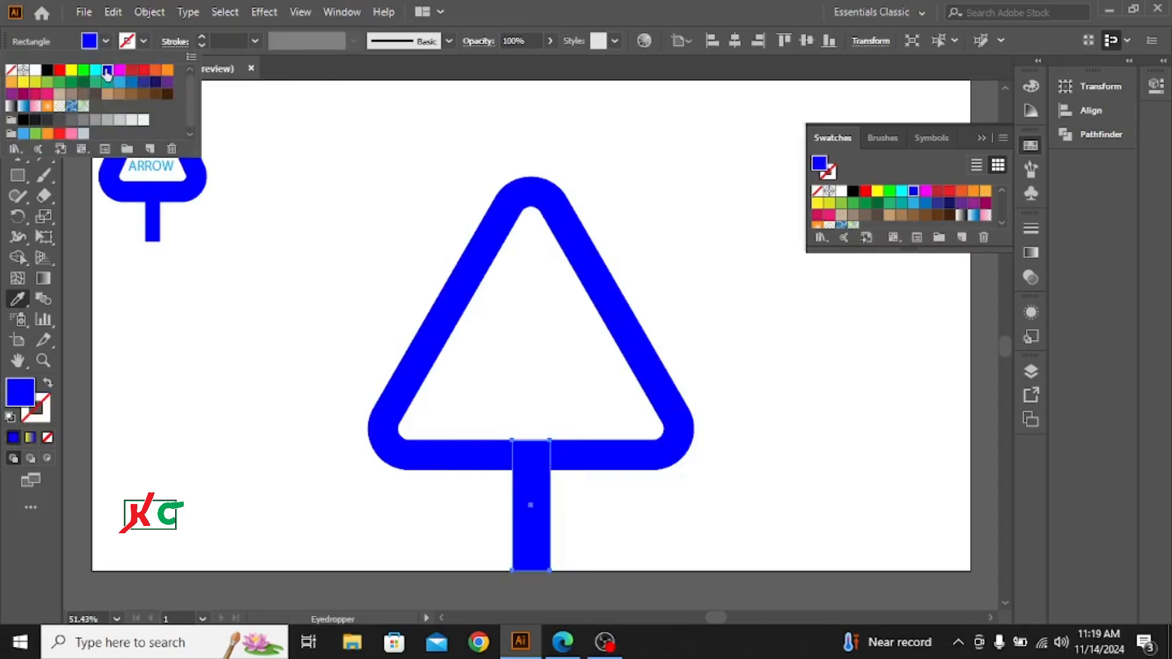
left_click(374, 196)
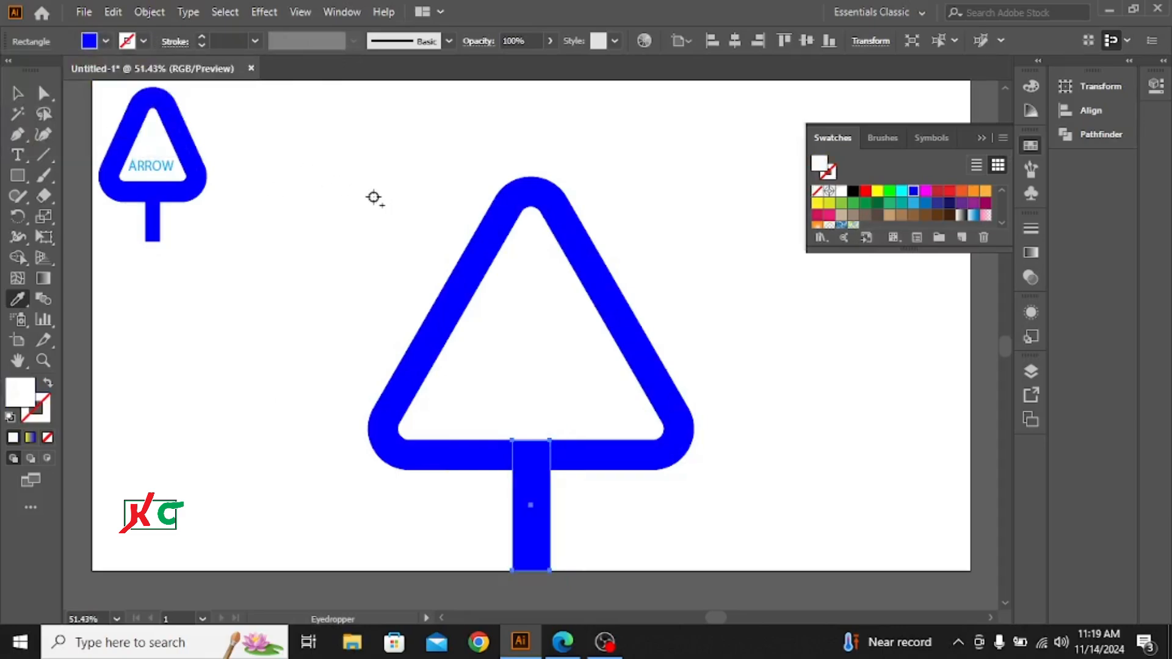
Return to the Selection tool, restore the blue fill on the stem rectangle and deselect it.
left_click(15, 93)
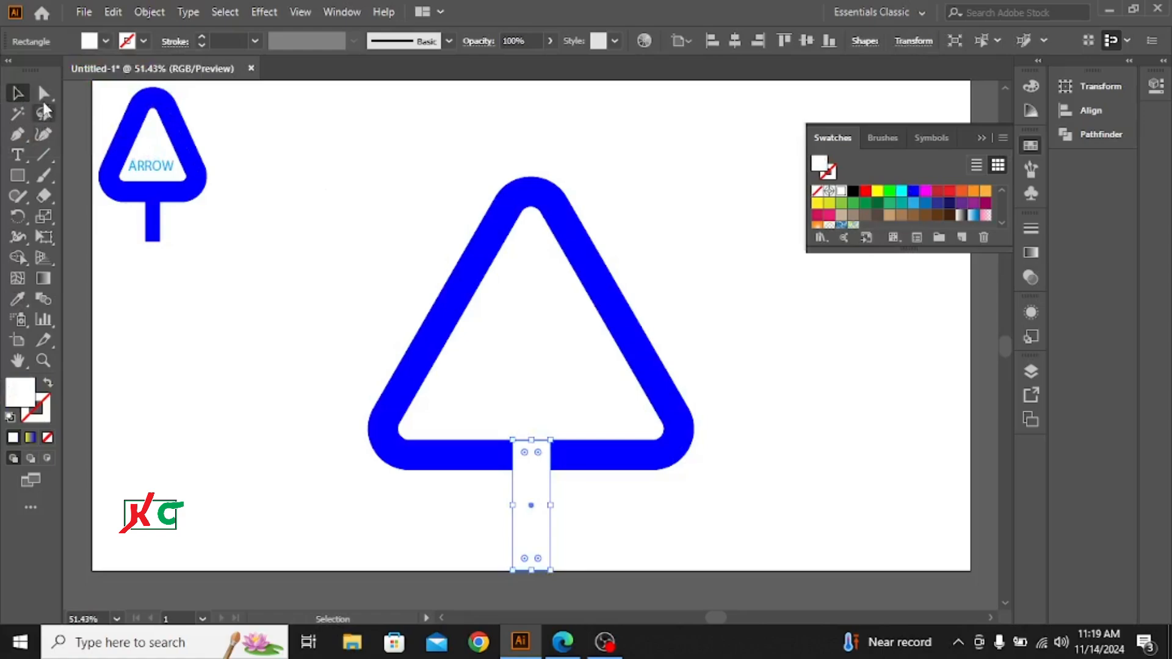
left_click(106, 44)
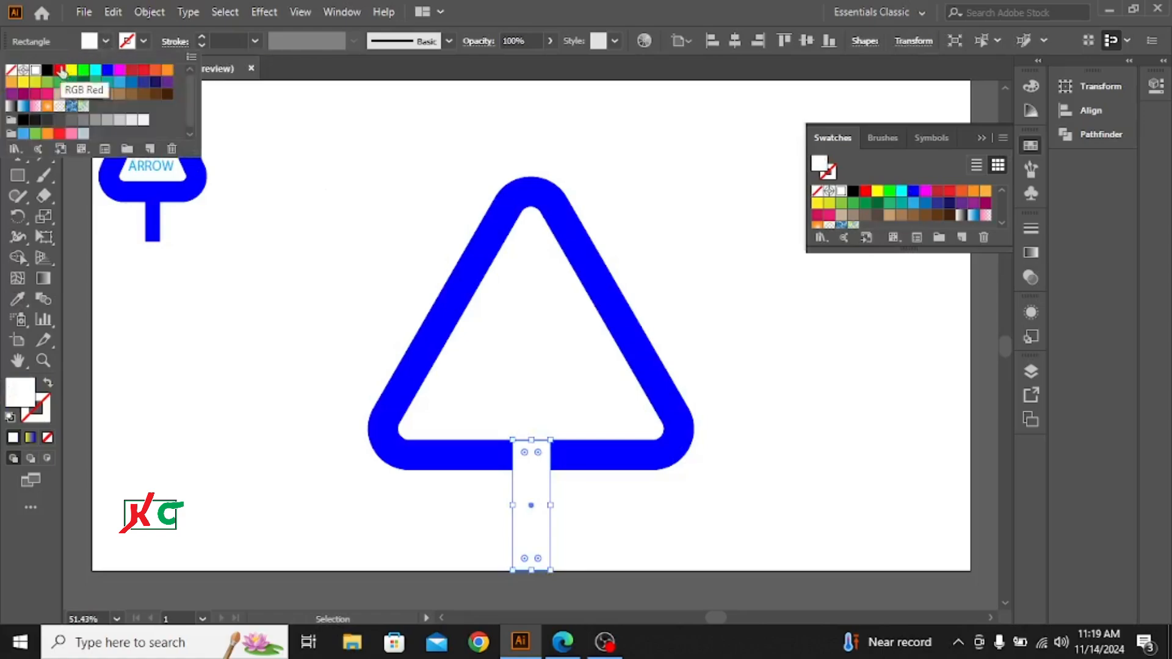
left_click(107, 71)
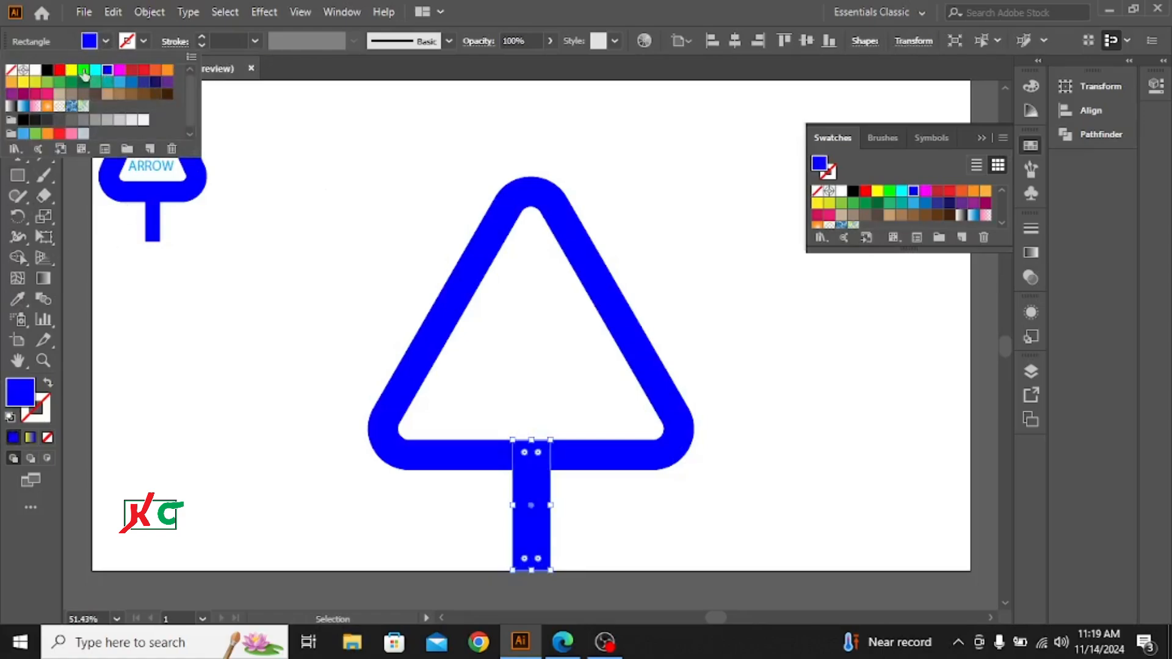
left_click(105, 41)
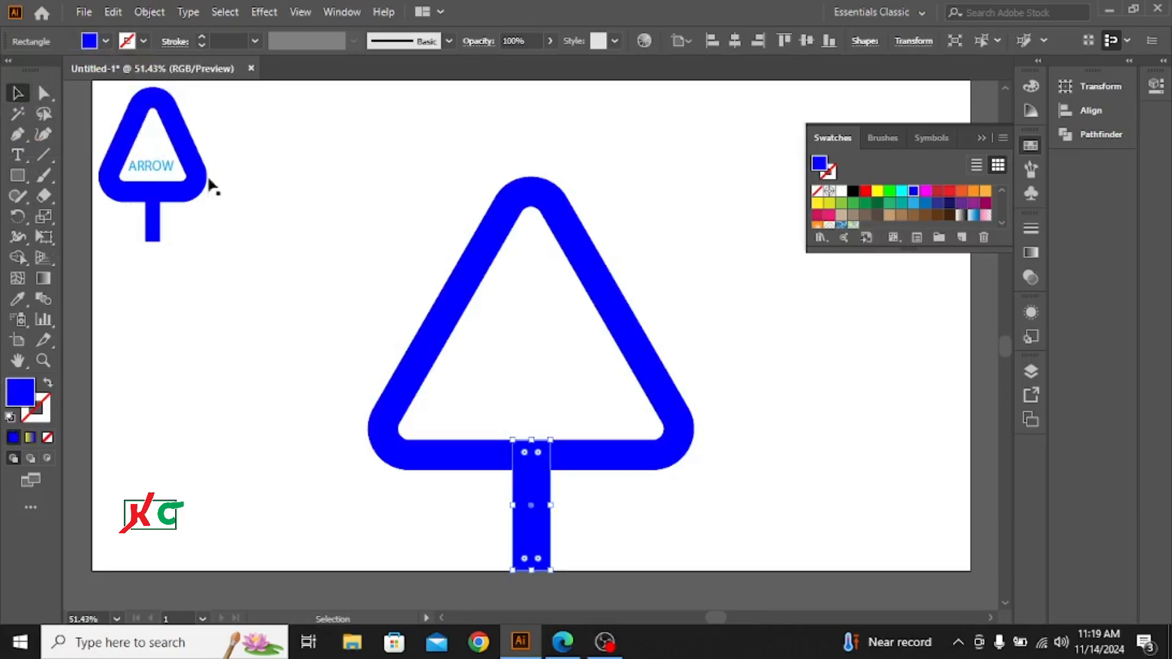
left_click(262, 195)
Select the triangle and stem together, scale them down proportionally about their centre to roughly three fifths of their size, and deselect them.
left_click_drag(366, 287, 726, 517)
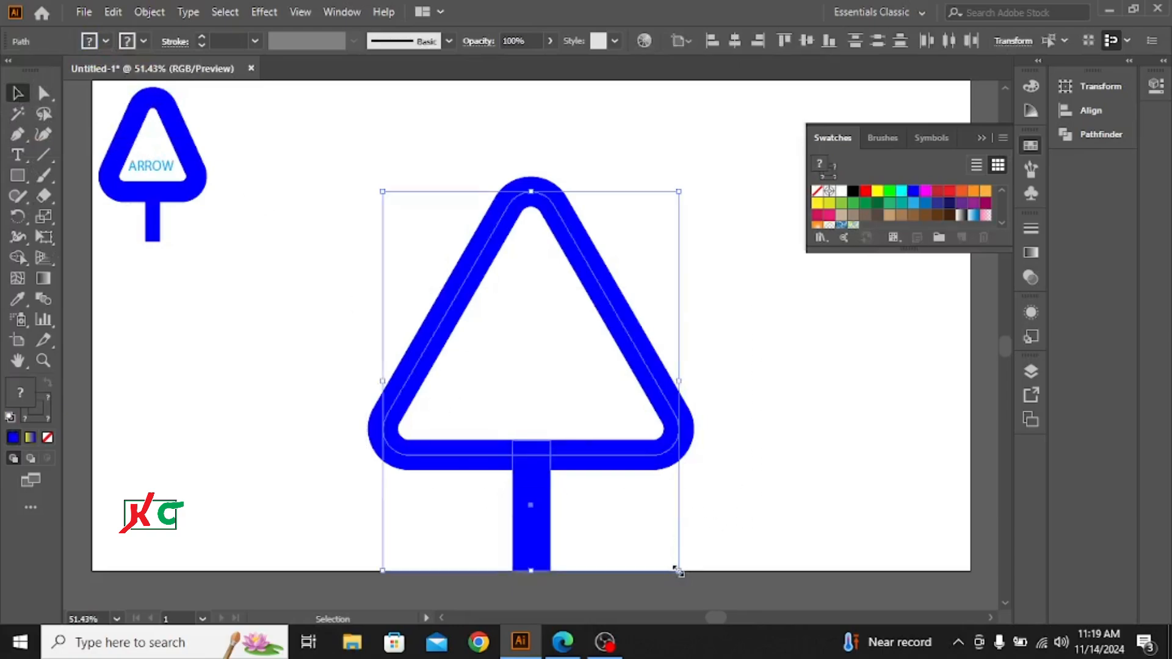
left_click_drag(678, 571, 641, 499)
left_click(739, 427)
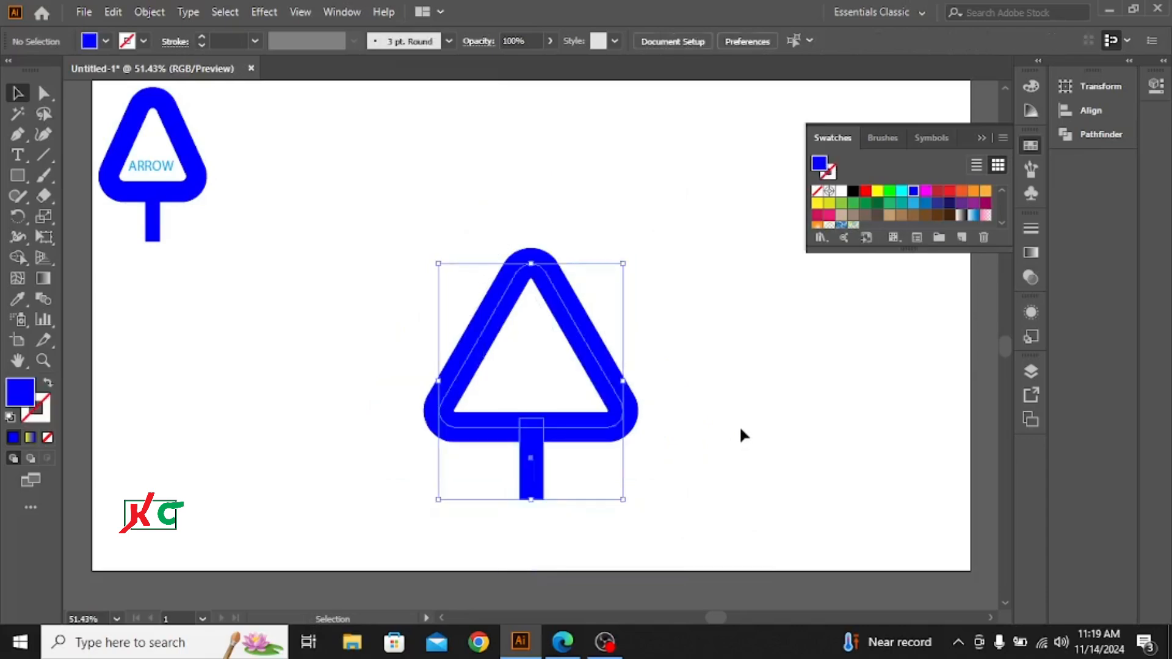
Nudge the stem rectangle slightly upward so it overlaps more of the triangle's base, and deselect it.
left_click(526, 459)
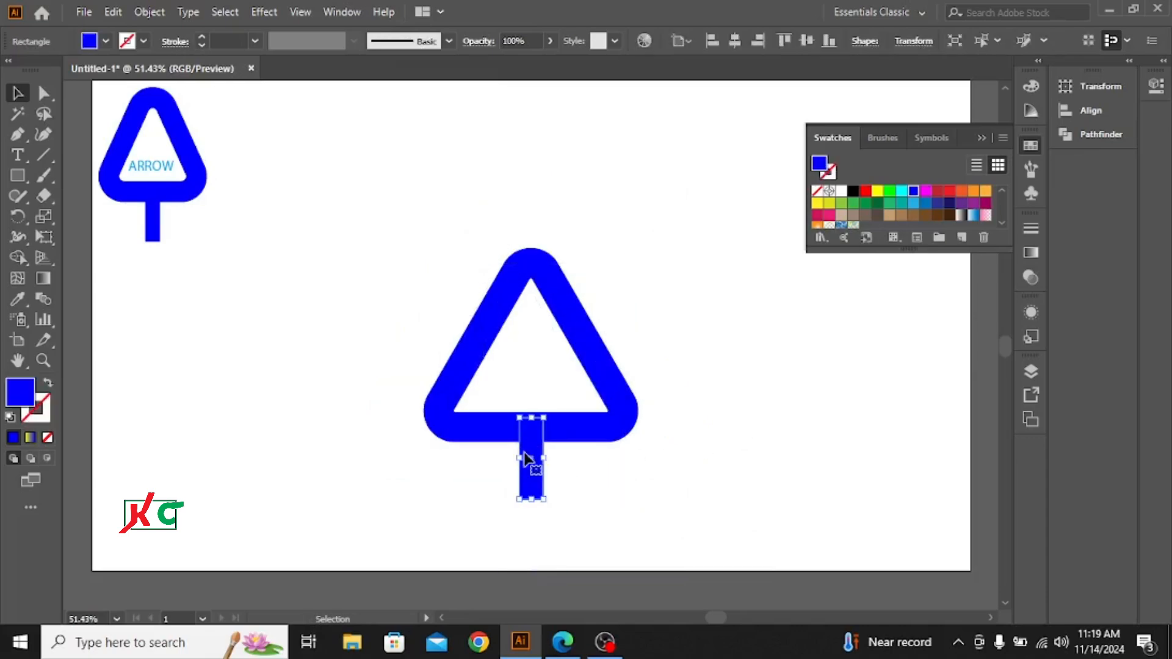
key("Up")
key("Up")
key("Up")
key("Up")
key("Up")
key("Up")
key("Up")
key("Up")
left_click(669, 365)
Try to merge the triangle and stem with the Pathfinder Unite operation, and undo it.
left_click_drag(374, 253, 766, 498)
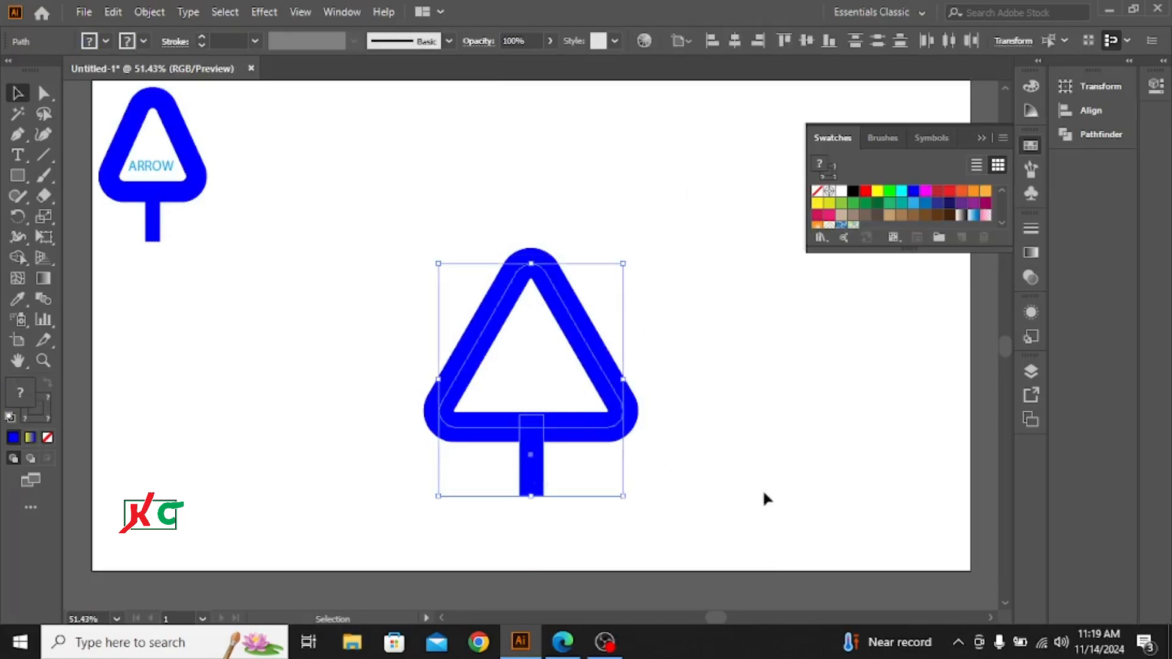
left_click(1099, 136)
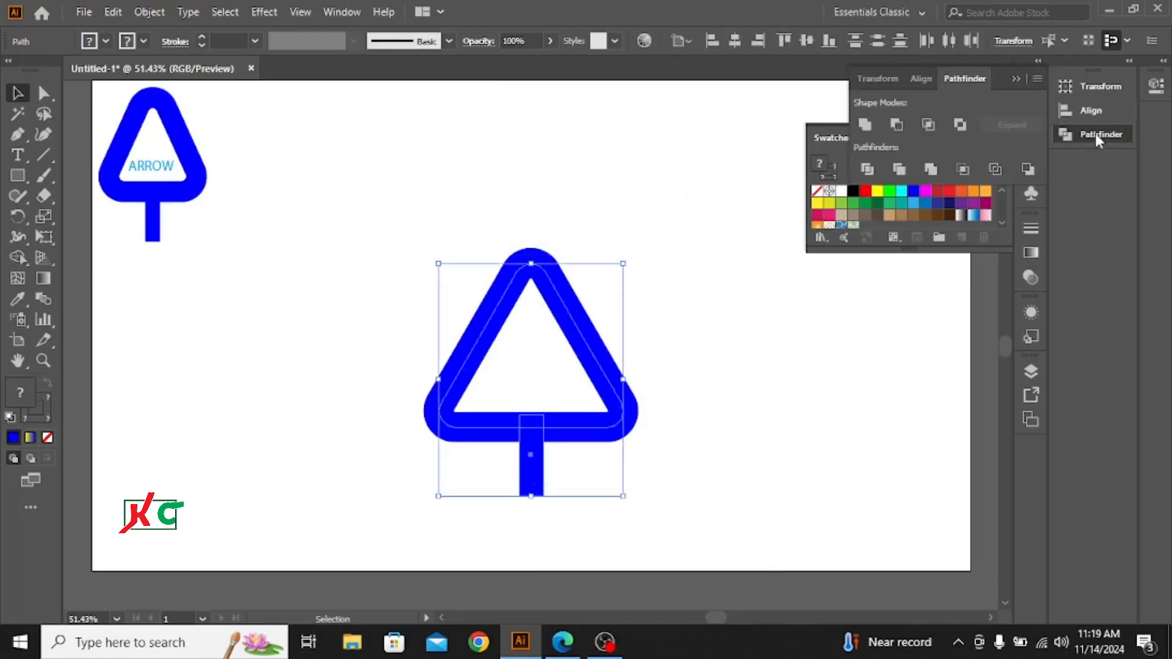
left_click(865, 125)
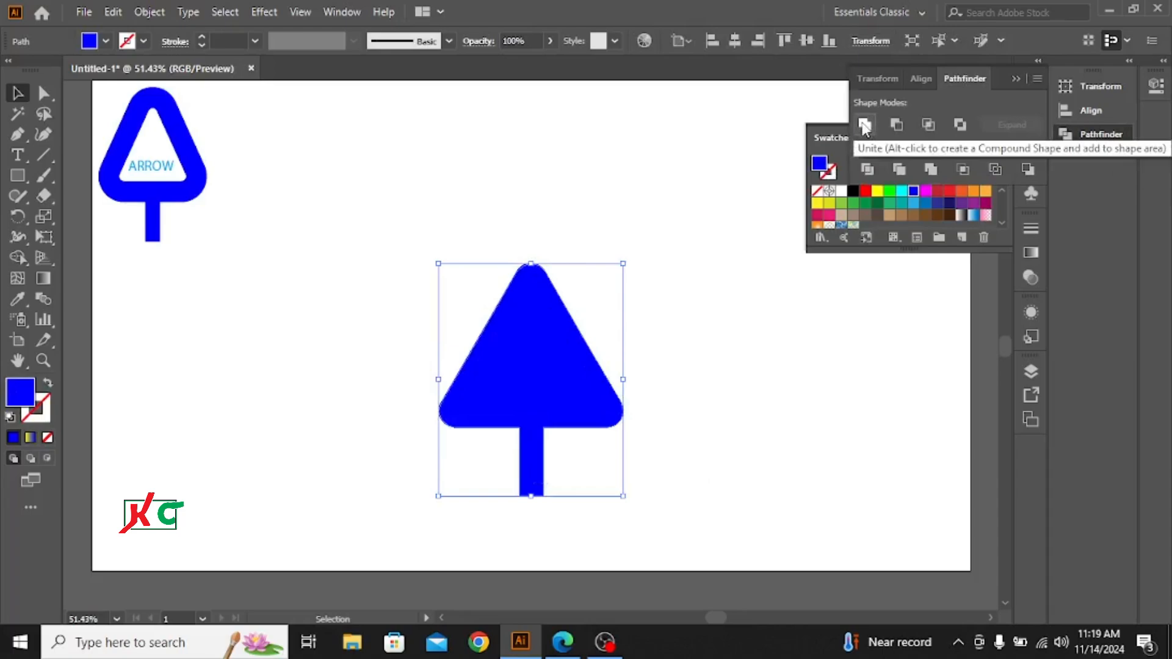
key("ctrl+z")
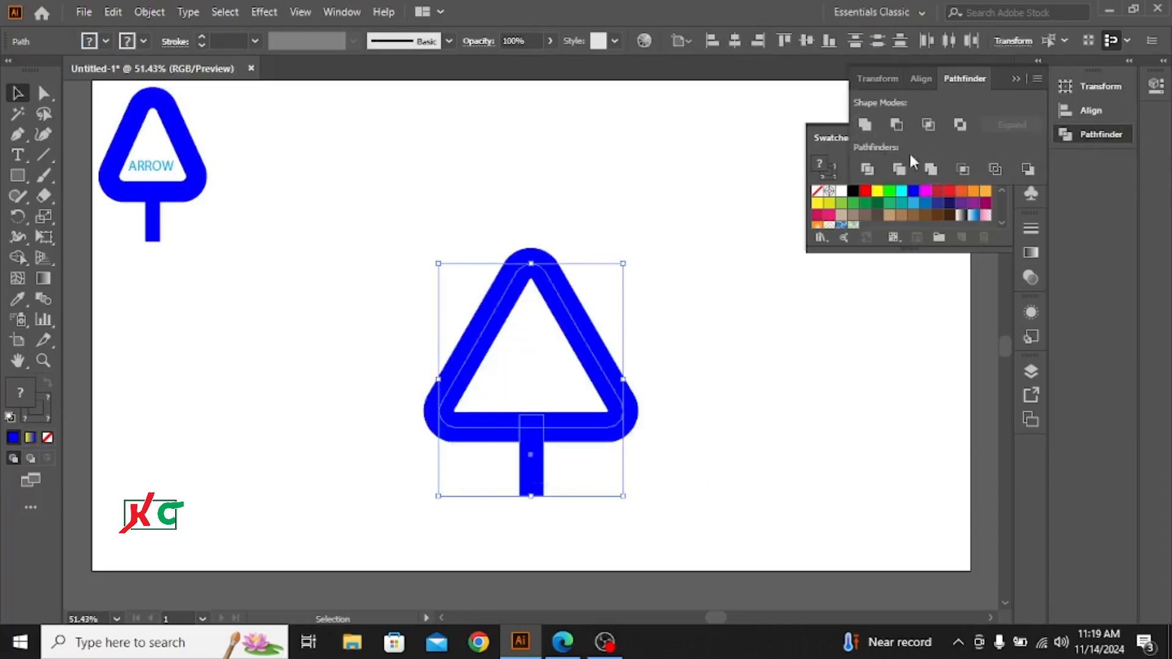
left_click(1014, 80)
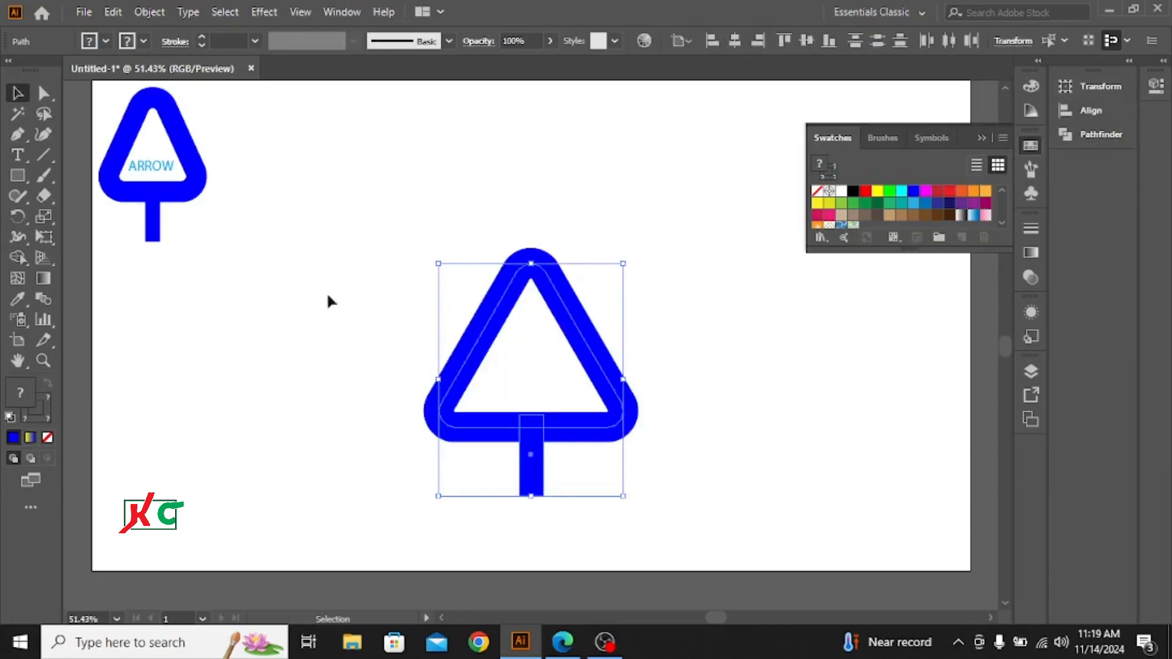
Try to merge the stem's overlap with the triangle using the Shape Builder, undo it and return to the Selection tool.
left_click(19, 256)
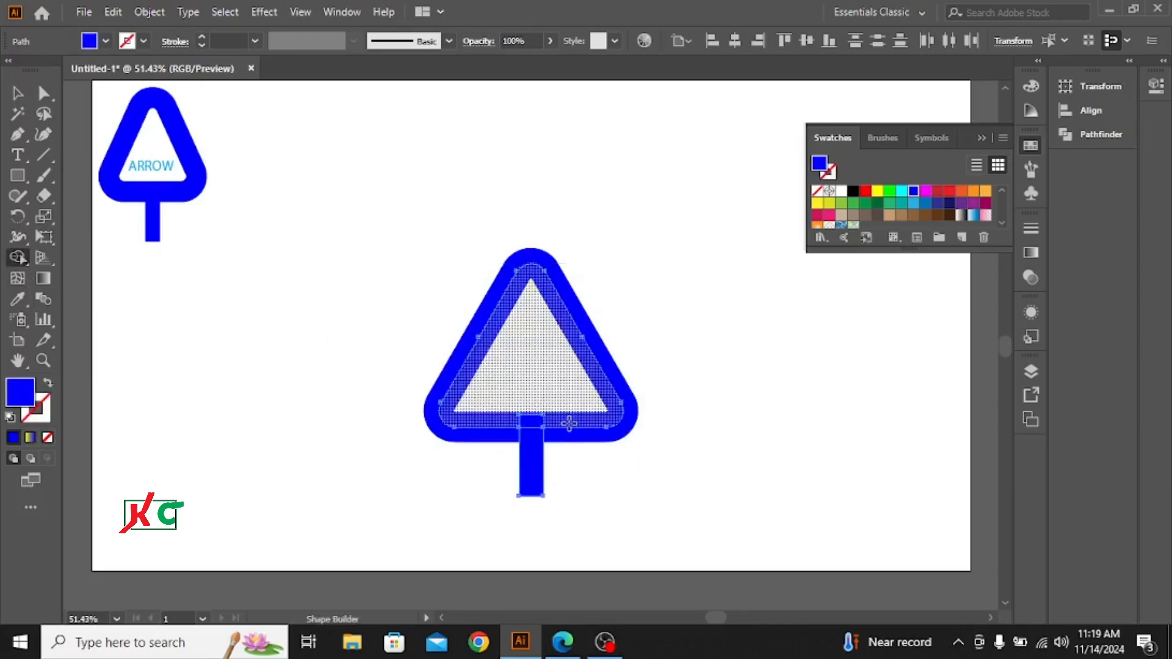
left_click(523, 423)
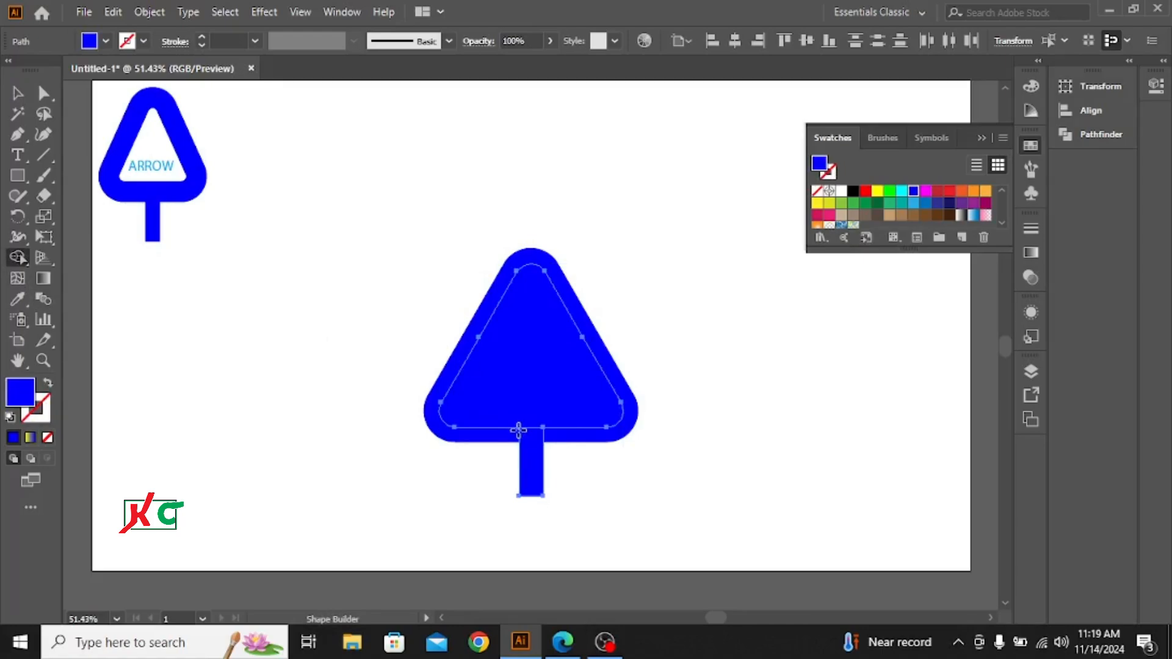
key("ctrl+z")
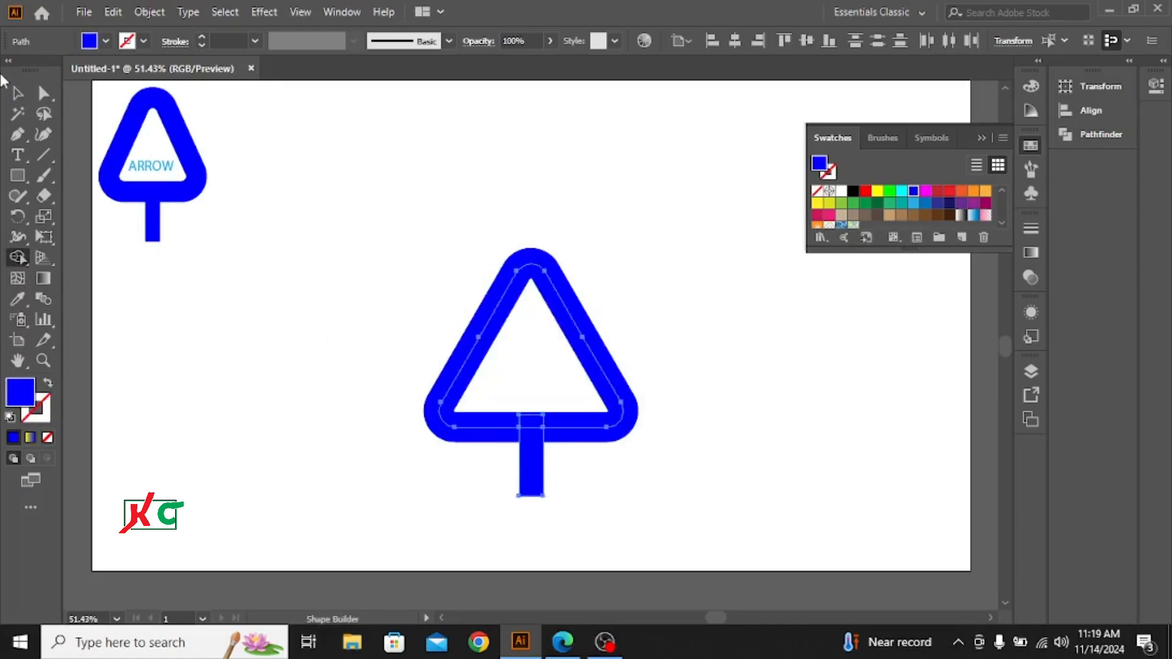
left_click(19, 112)
left_click(17, 93)
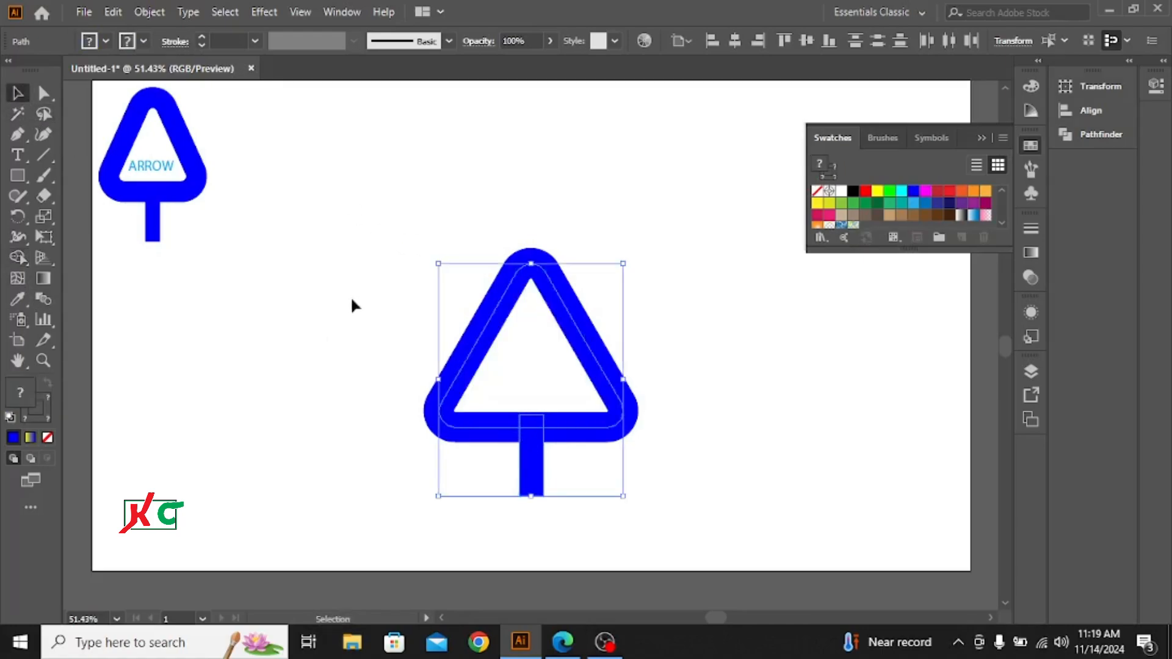
Select the triangle and stem together and expand both their fill and stroke into outlined shapes.
left_click_drag(340, 269, 835, 474)
left_click(135, 14)
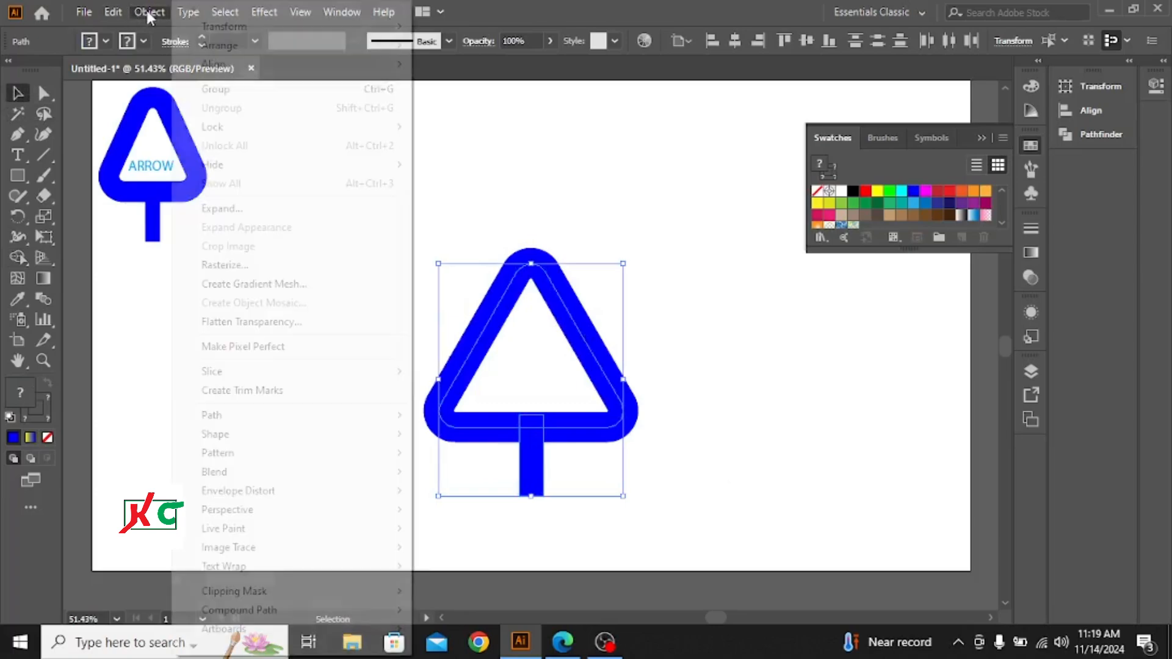
left_click(219, 209)
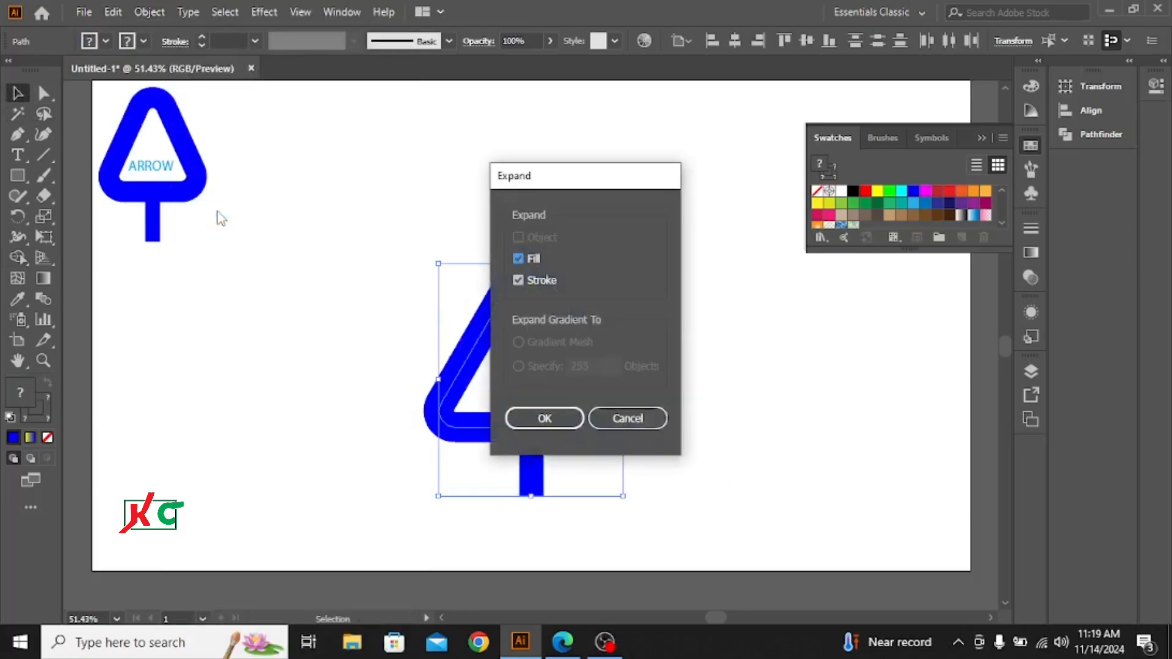
left_click(545, 418)
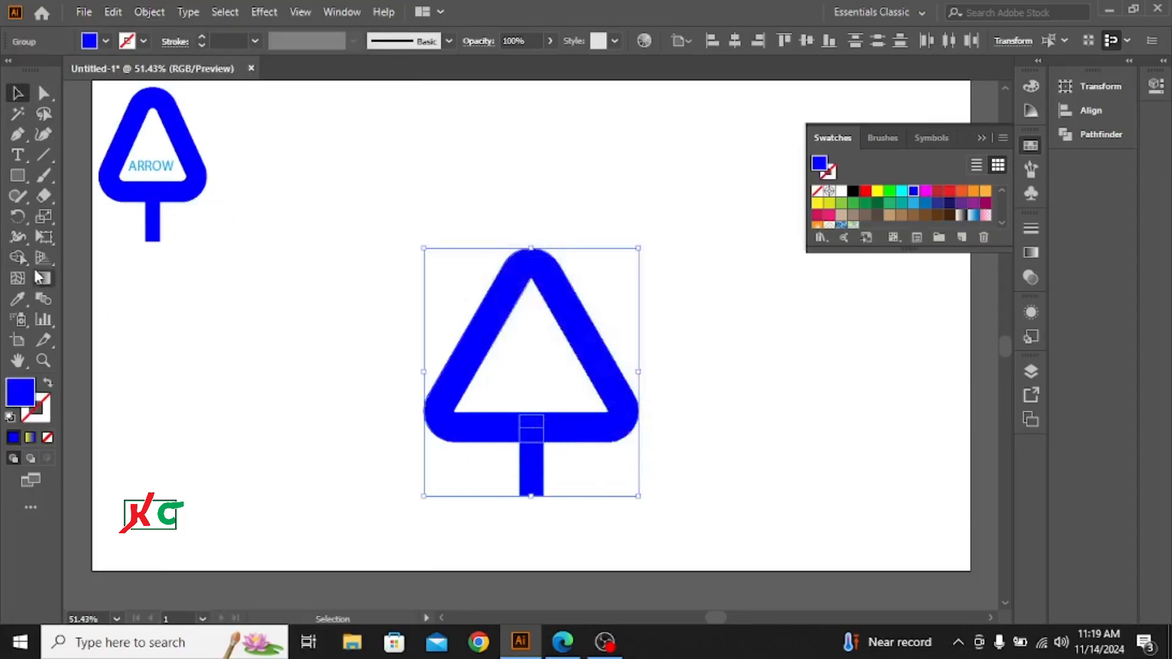